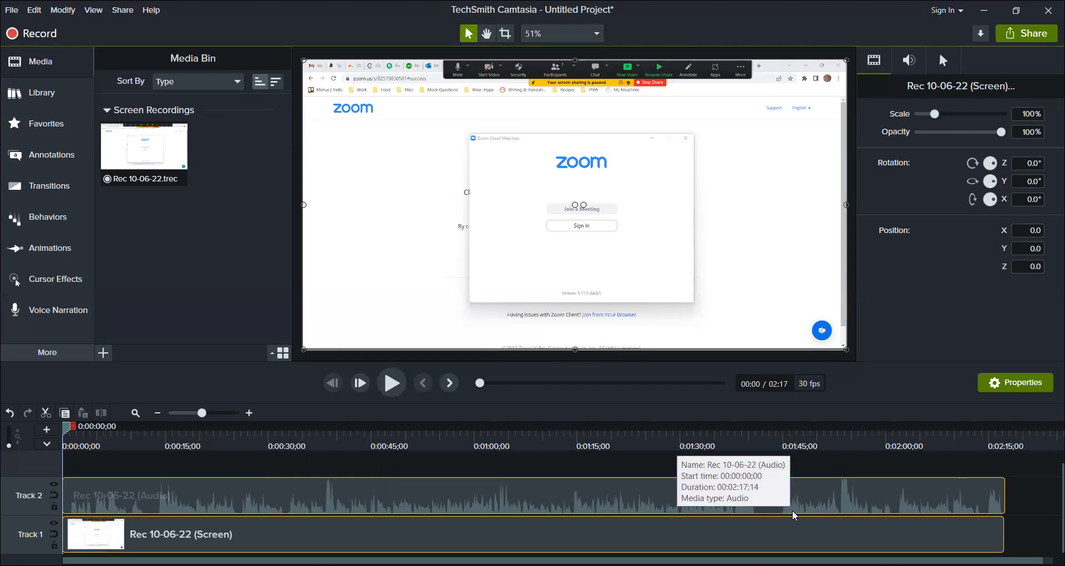
Split both the audio and screen recording clips on Tracks 1 and 2 at 0:01:41;05.
left_click(730, 536)
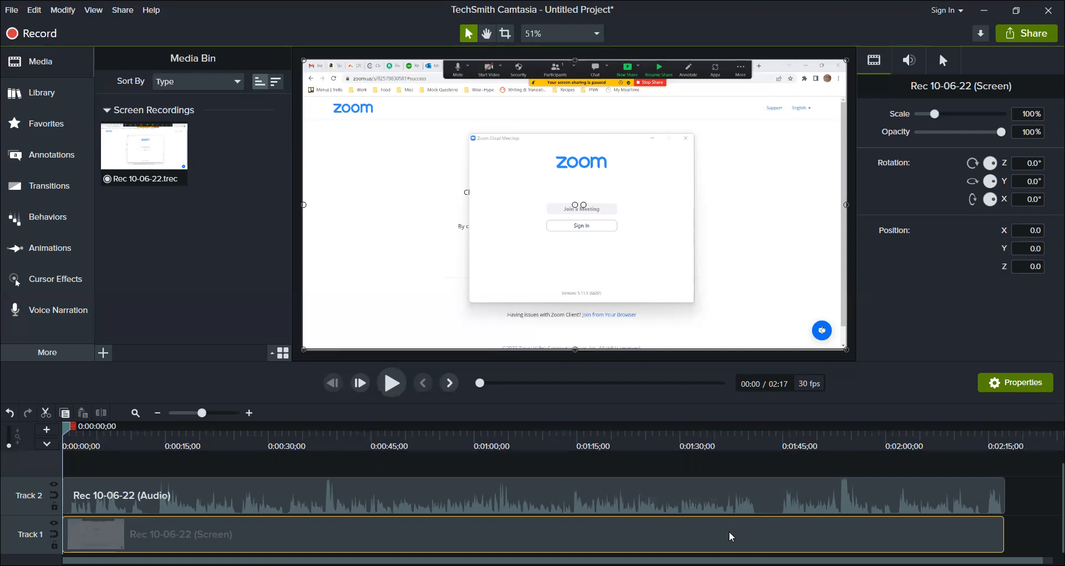
left_click(718, 504)
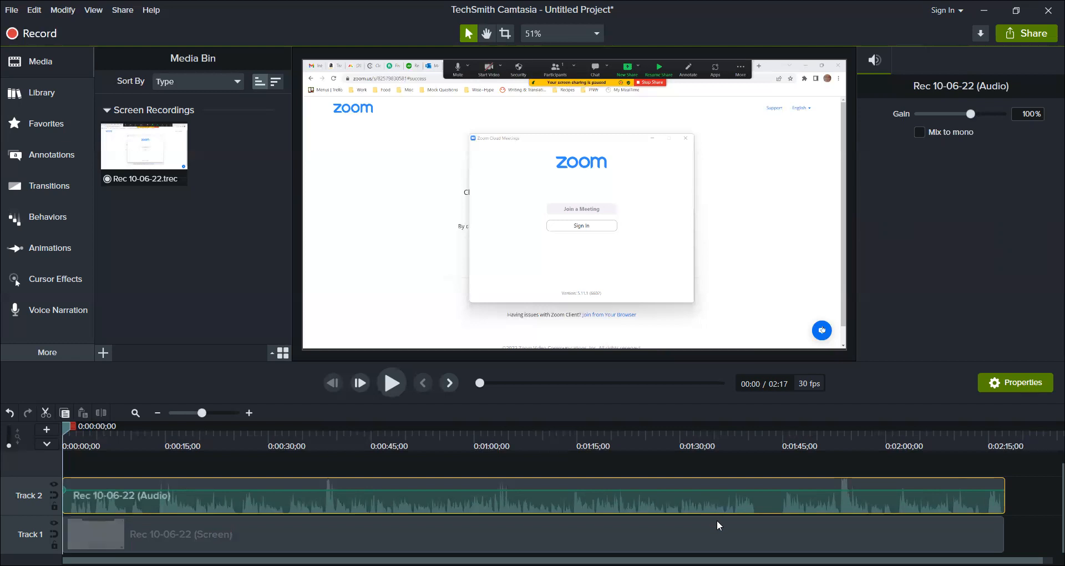
left_click(719, 525, "ctrl")
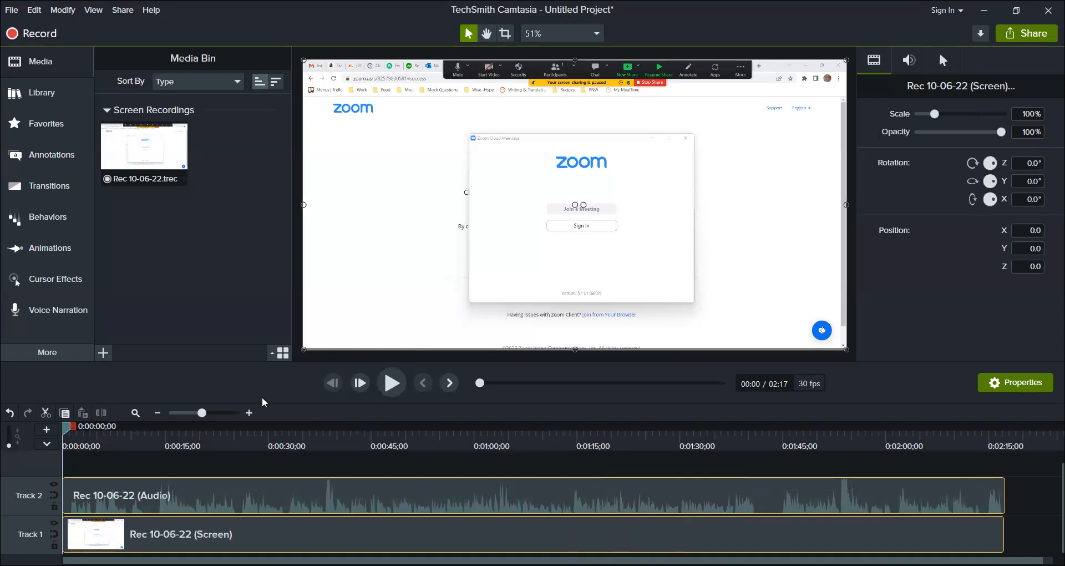
left_click_drag(69, 432, 329, 432)
left_click_drag(431, 467, 759, 463)
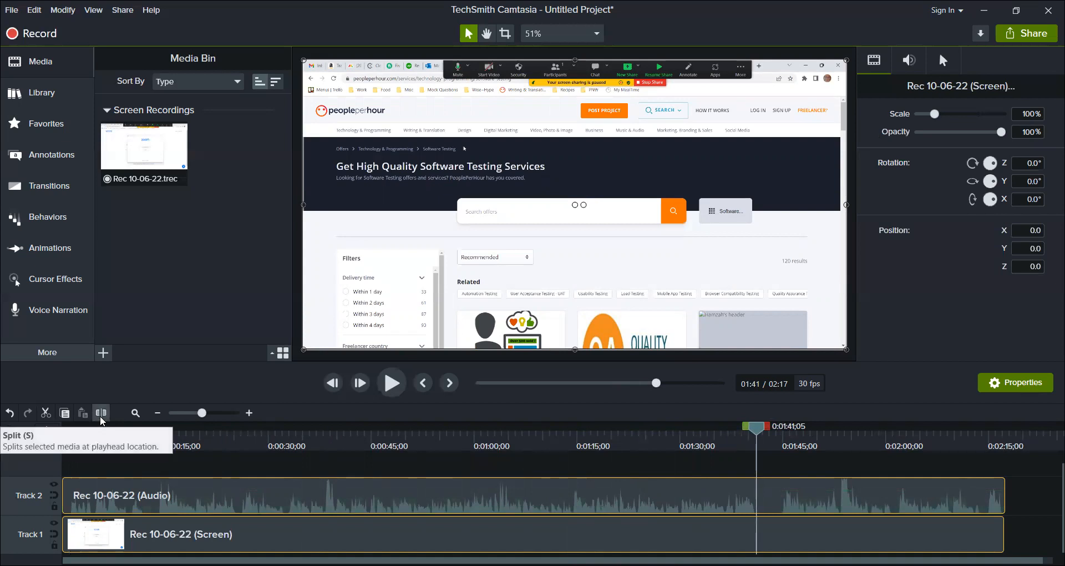
left_click(101, 413)
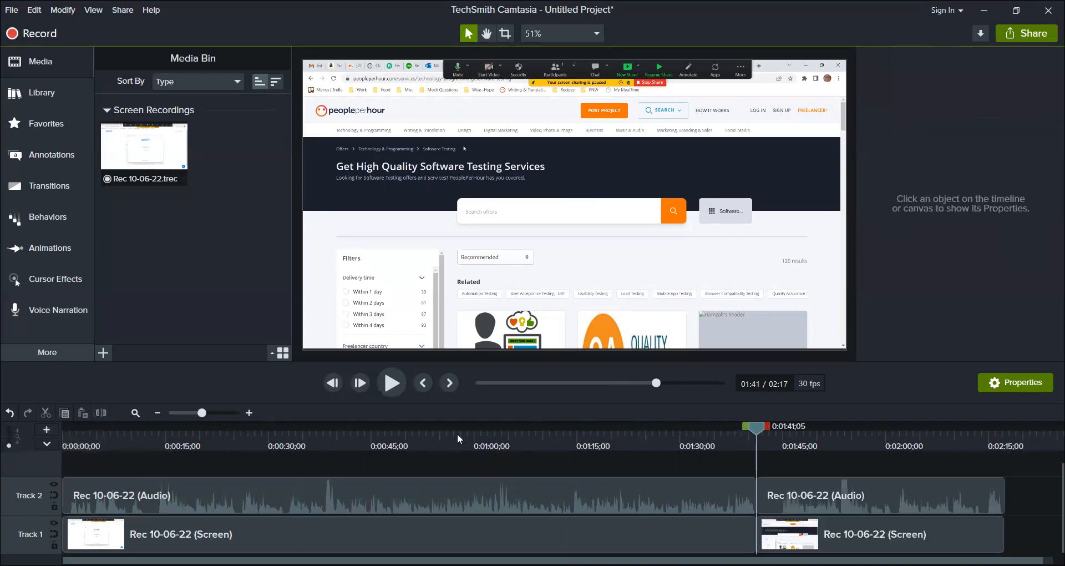
Split the second audio and screen segments again at 0:01:44;22.
left_click_drag(754, 426, 779, 430)
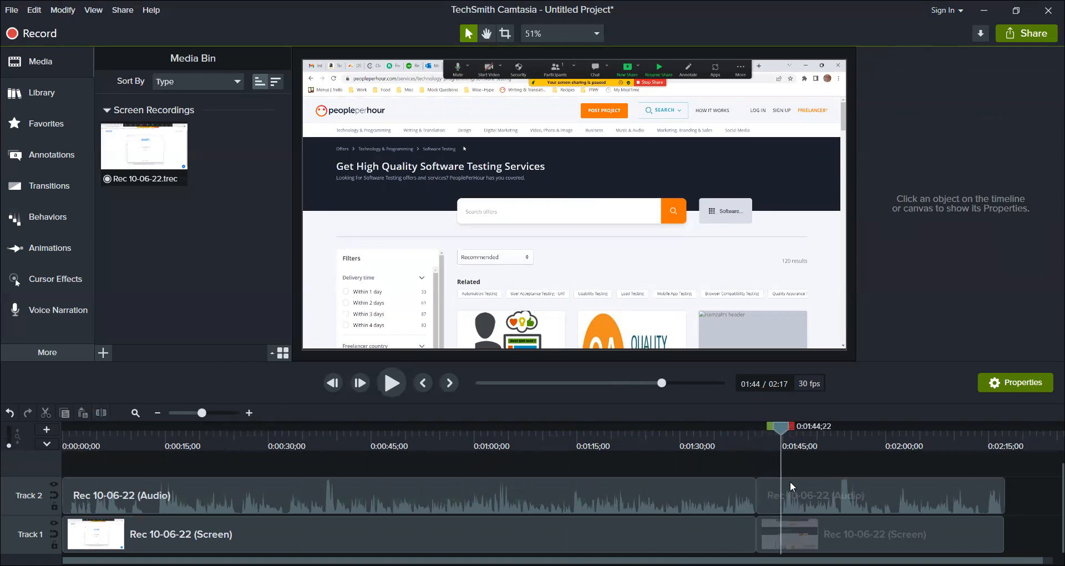
left_click(789, 487)
left_click(808, 541, "ctrl")
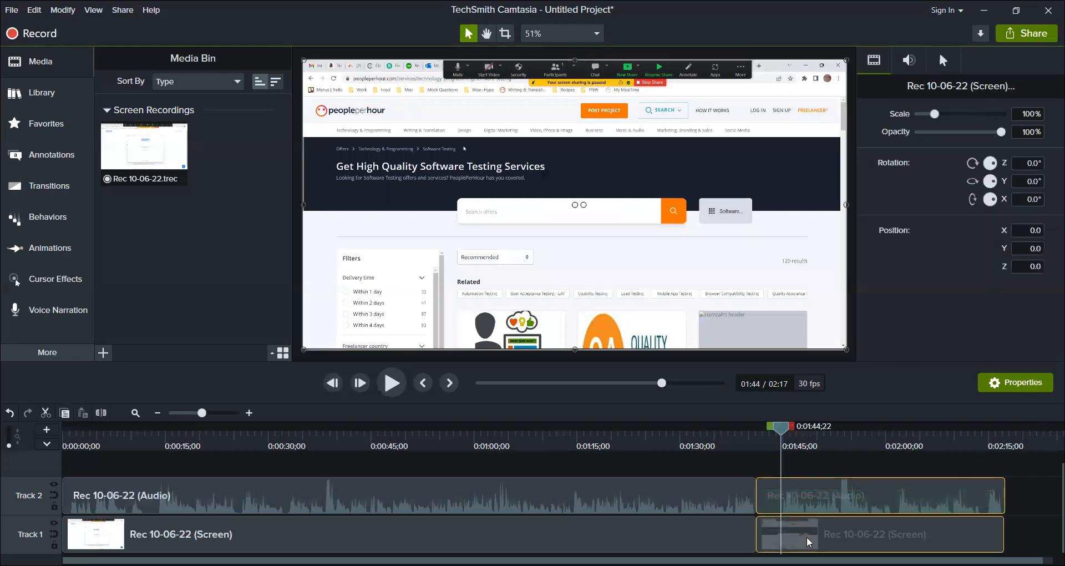
left_click(100, 413)
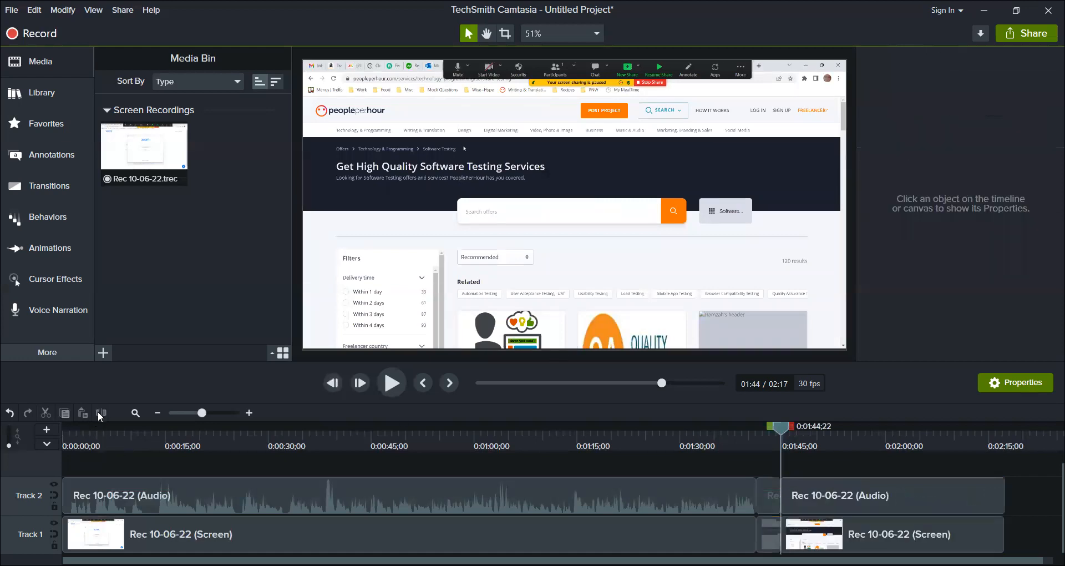
Delete the short audio and screen segments between the two splits and shift the remaining clips earlier to close the gap.
left_click(766, 498)
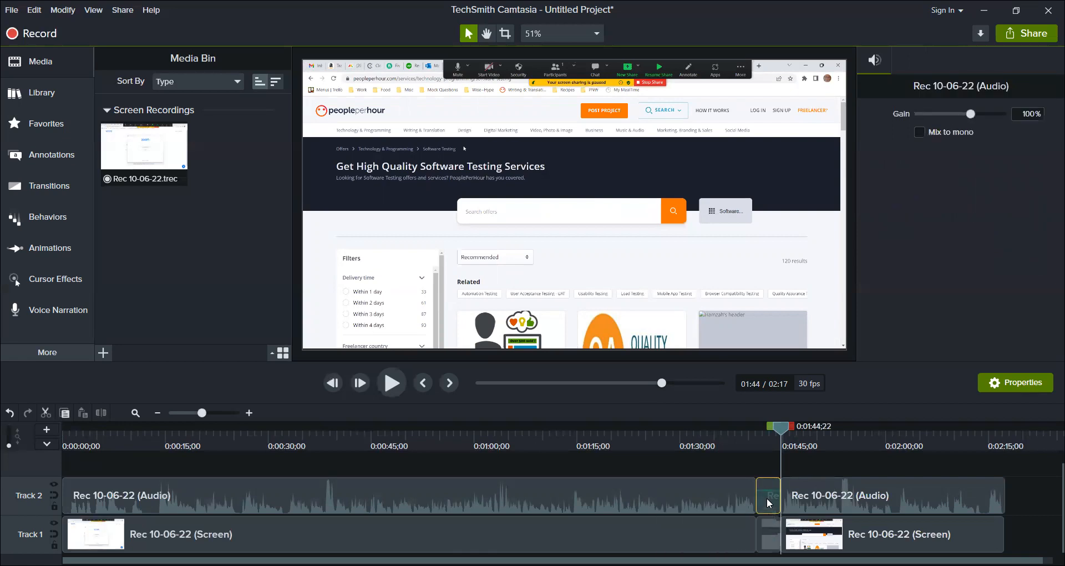
key("Delete")
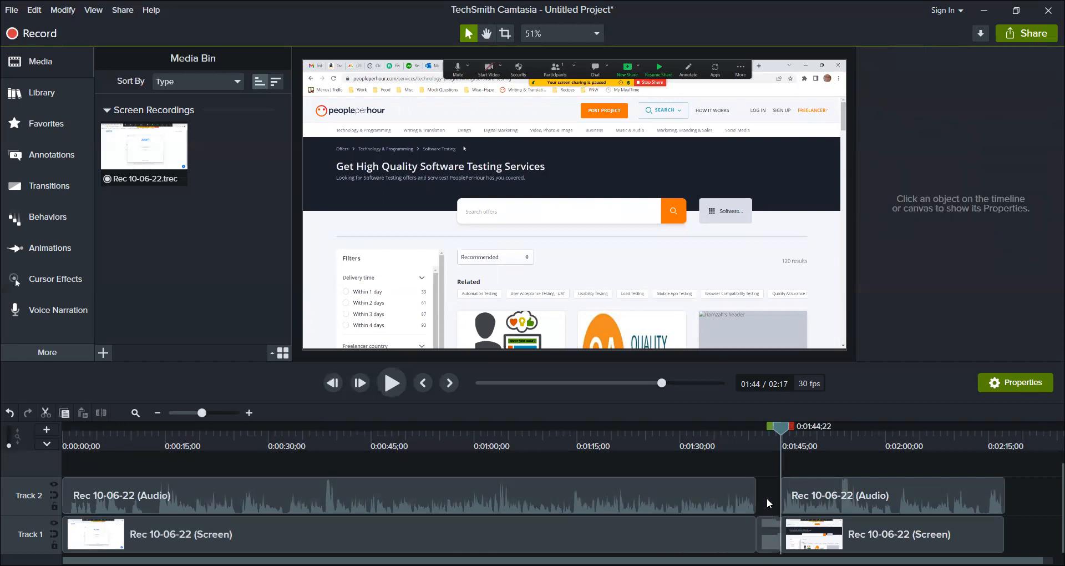
left_click(770, 530)
key("Delete")
left_click_drag(857, 499, 818, 526)
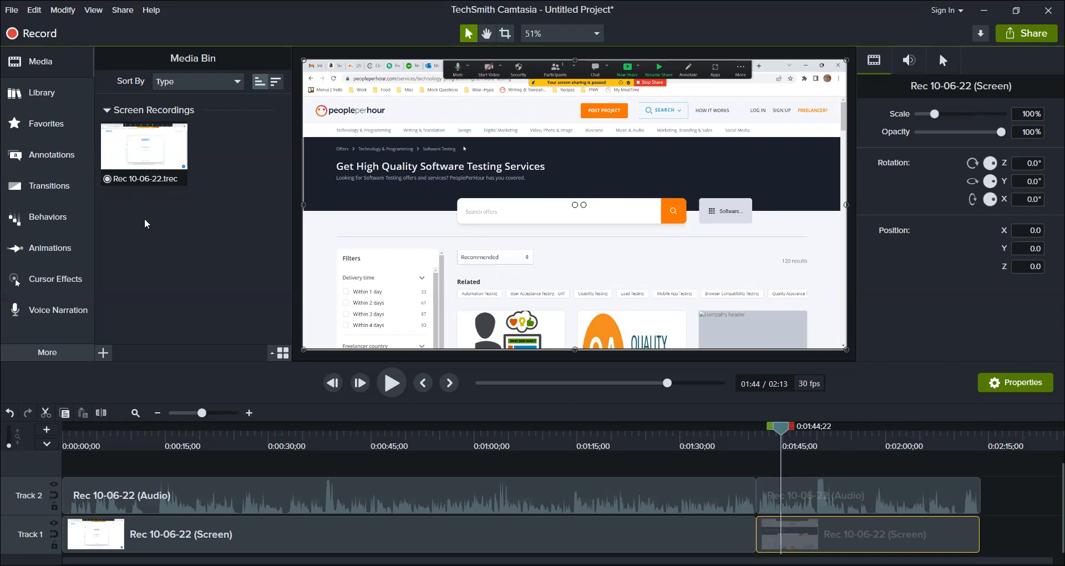
Import the image "Blog Average physician pay and hours" from the MAR Images folder into the Media Bin.
left_click(107, 173)
left_click(103, 352)
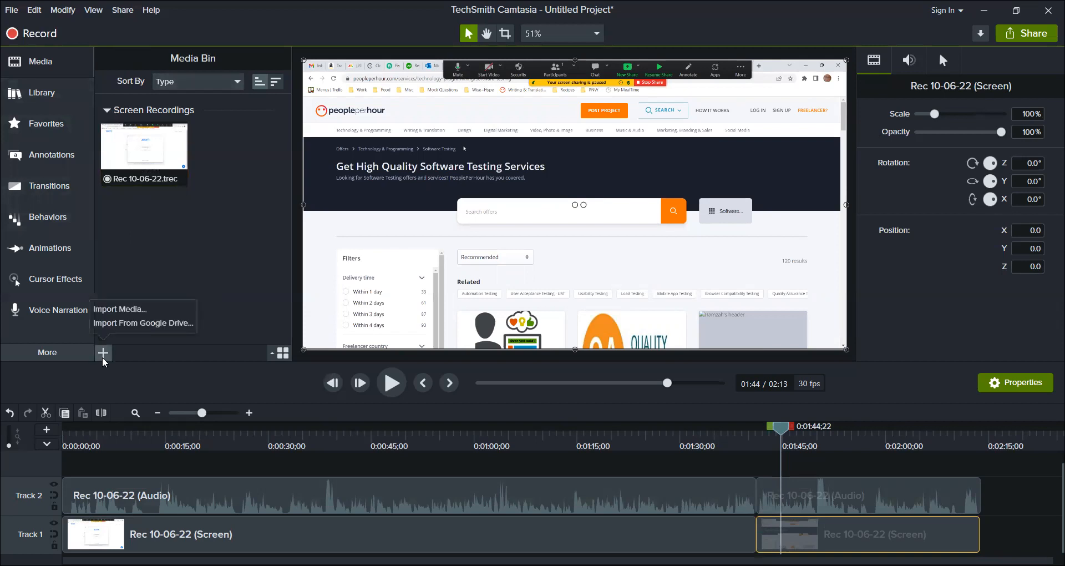
left_click(99, 313)
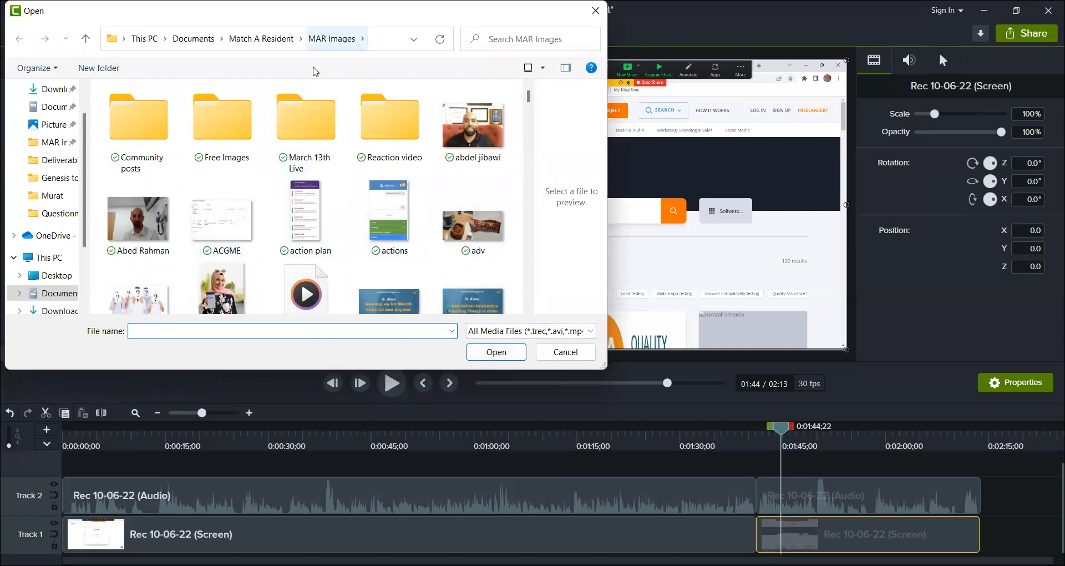
scroll(333, 194, "down", 5)
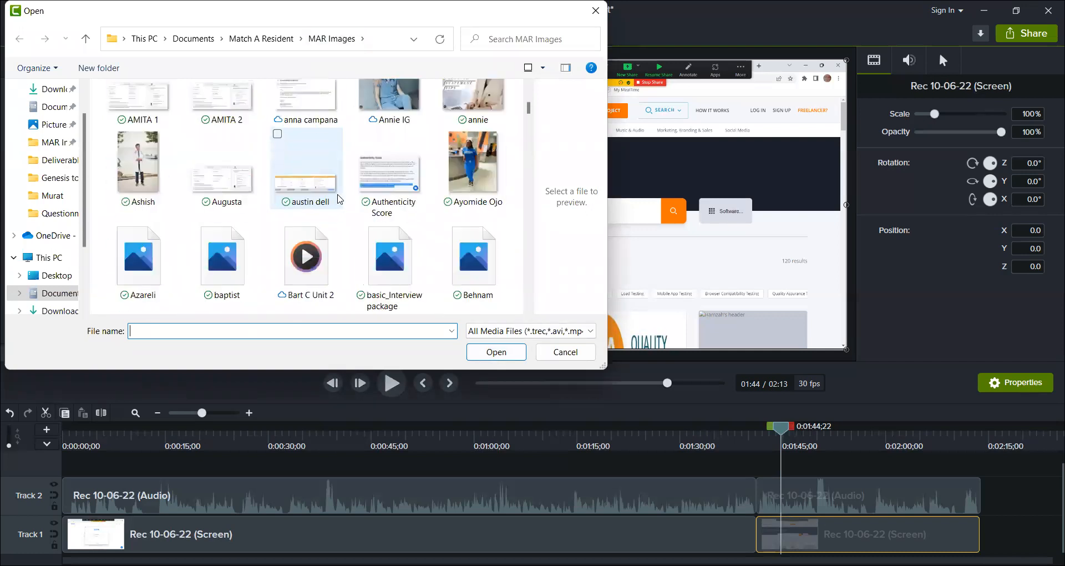
scroll(387, 270, "down", 2)
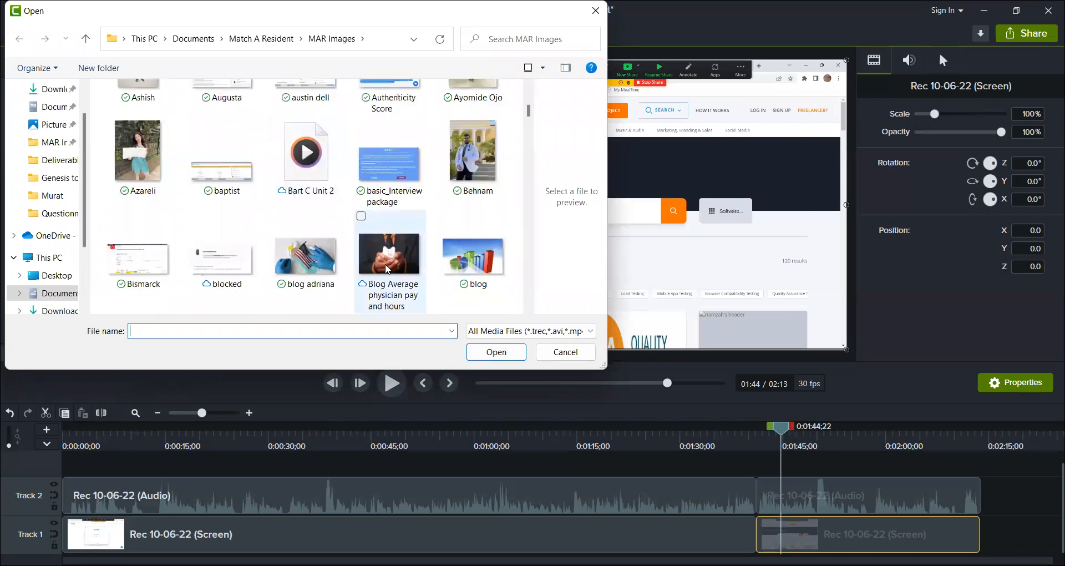
left_click(387, 270)
double_click(387, 269)
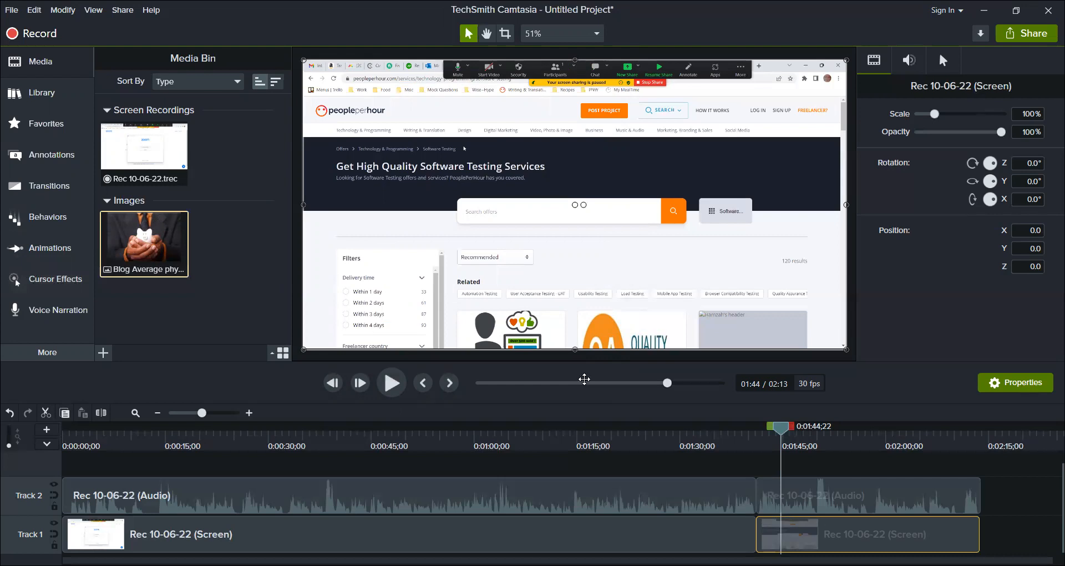
Place the imported image on a new Track 3 at about 0:01:50 and play back that section up to 0:01:51;22.
left_click_drag(758, 415, 817, 460)
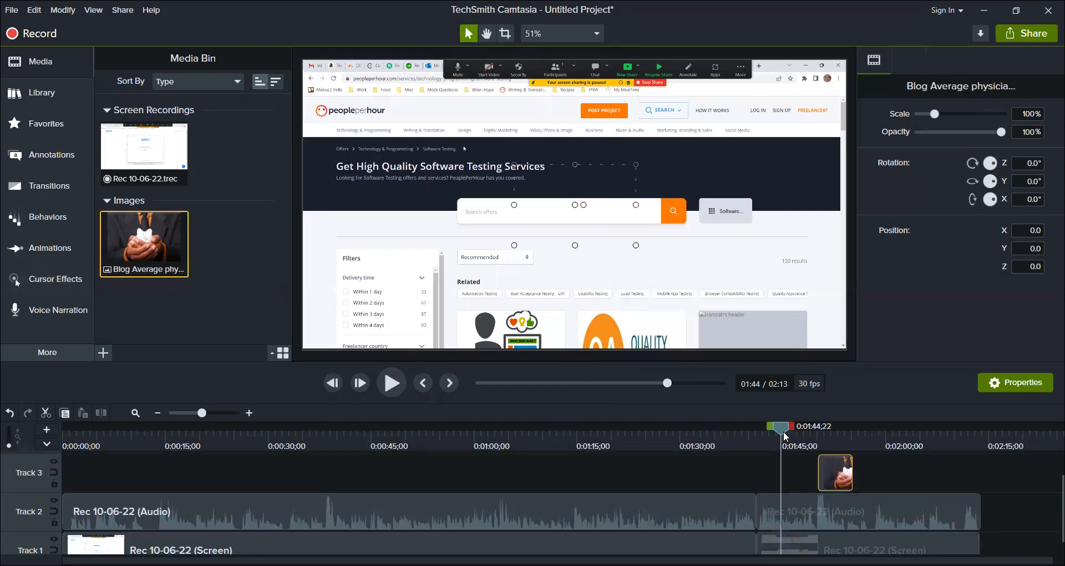
left_click_drag(786, 430, 815, 427)
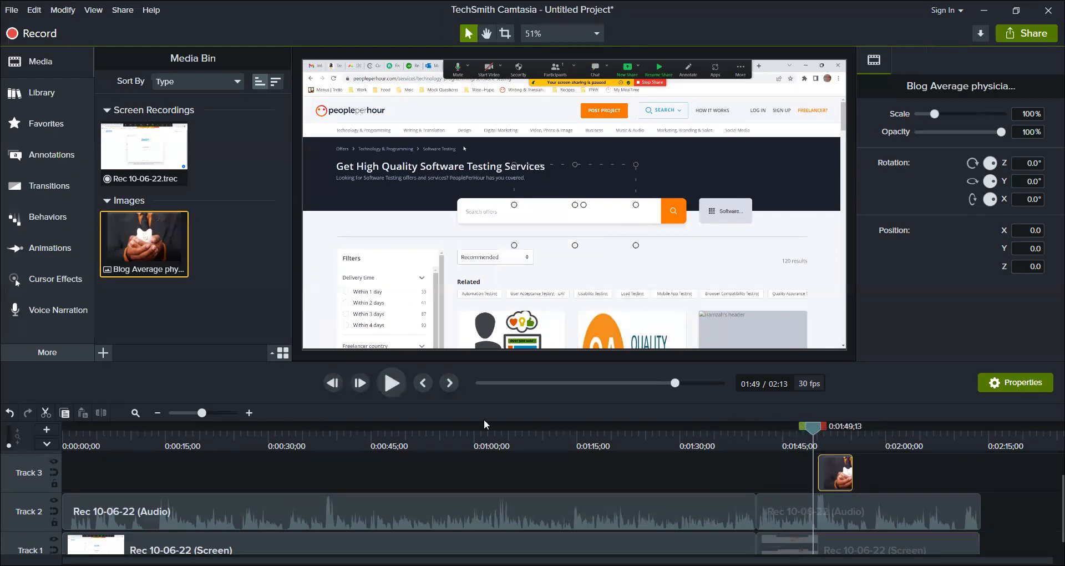
left_click(392, 387)
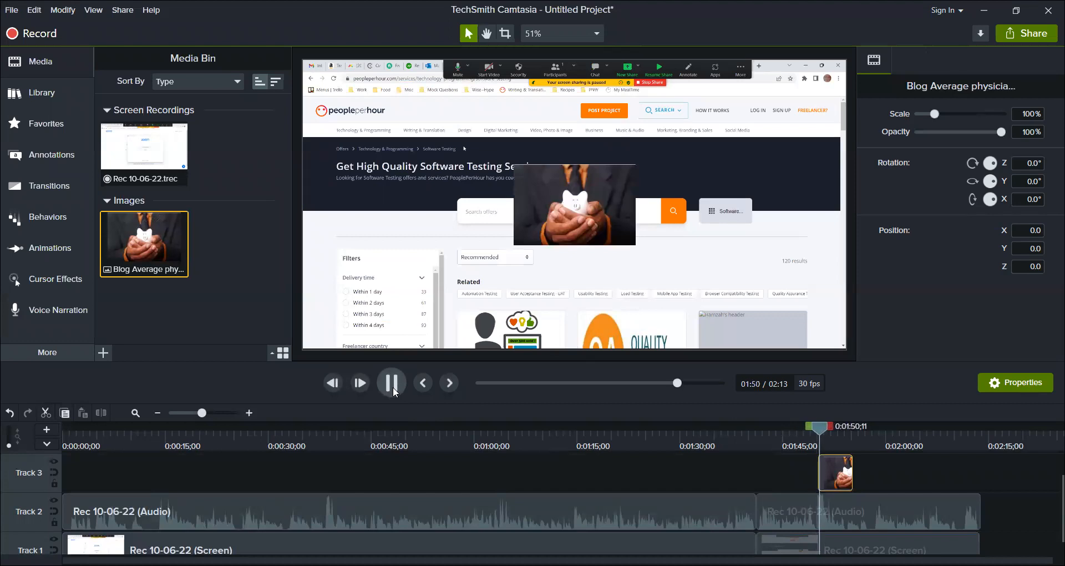
left_click(393, 387)
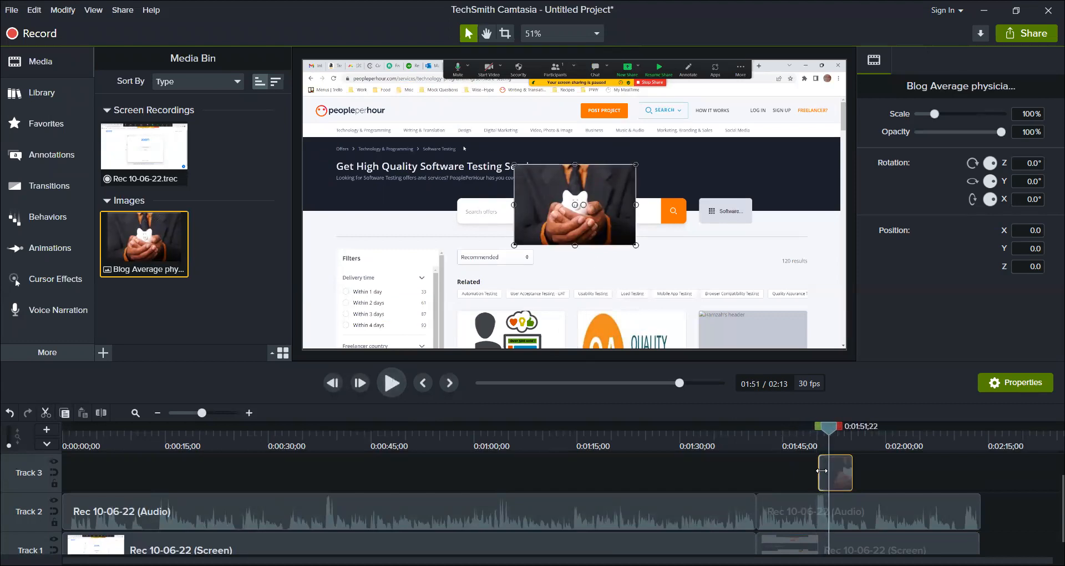
Move the image over the page's filter list at about X -675, Y -299 and scale it to about 116.6%.
left_click_drag(595, 229, 409, 308)
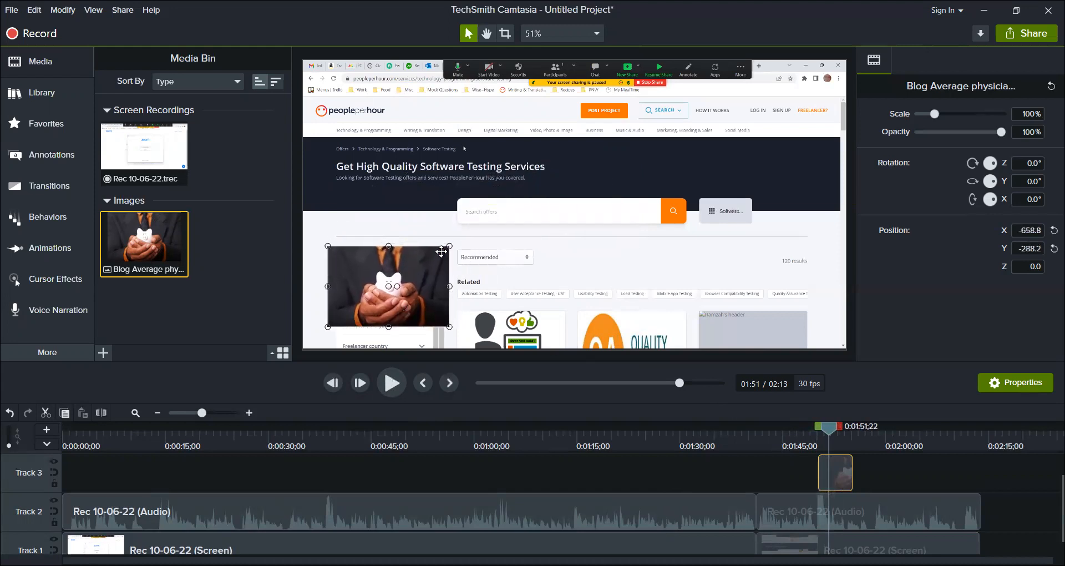
mouse_move(449, 244)
left_mouse_down()
mouse_move(520, 169)
mouse_move(499, 210)
mouse_move(440, 251)
left_mouse_up()
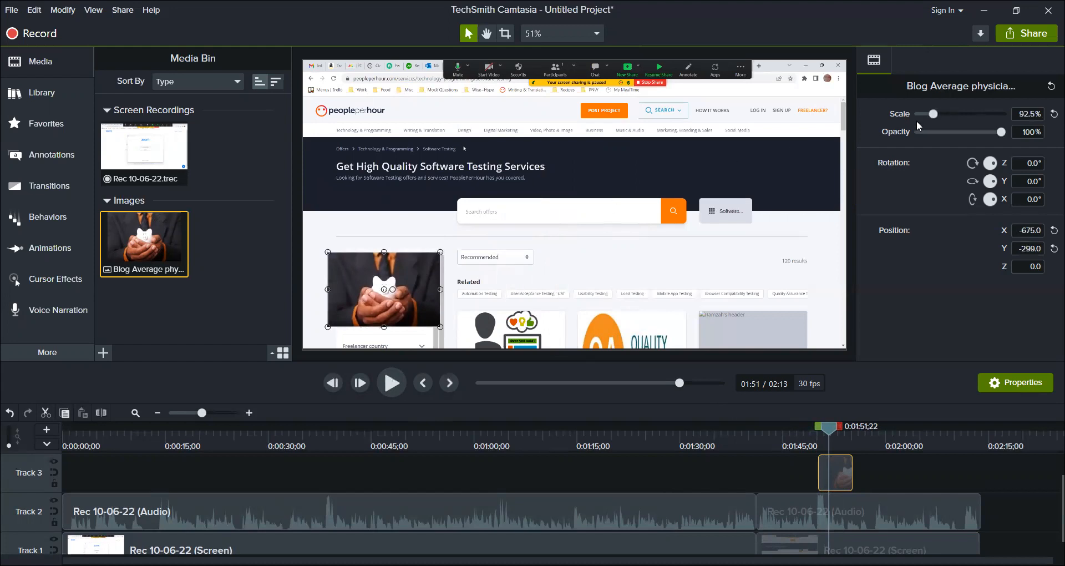
left_click_drag(938, 113, 951, 112)
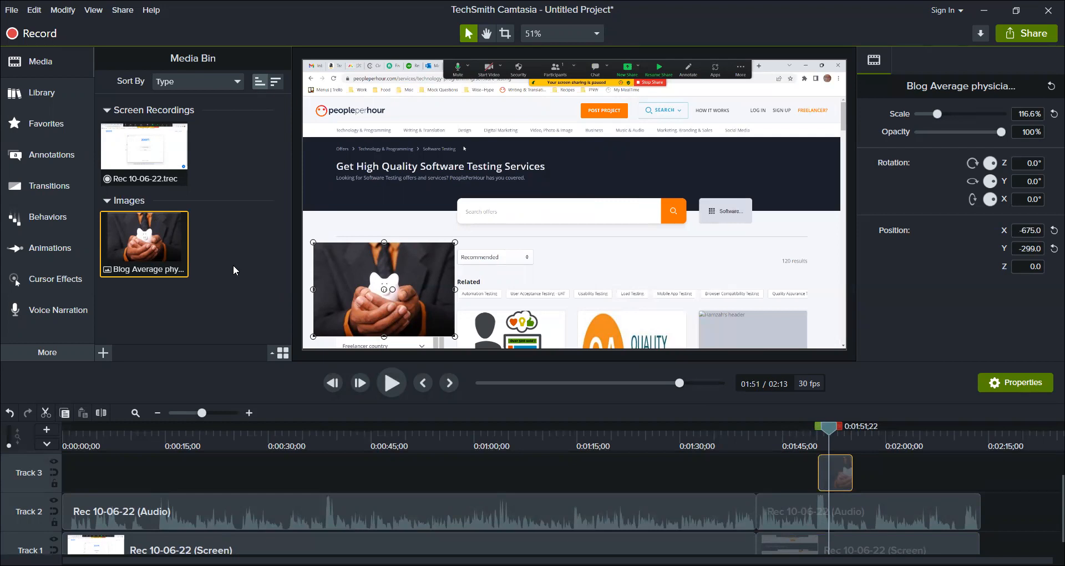
Show the Camtasia 2020 library assets in place of the project media.
left_click(107, 354)
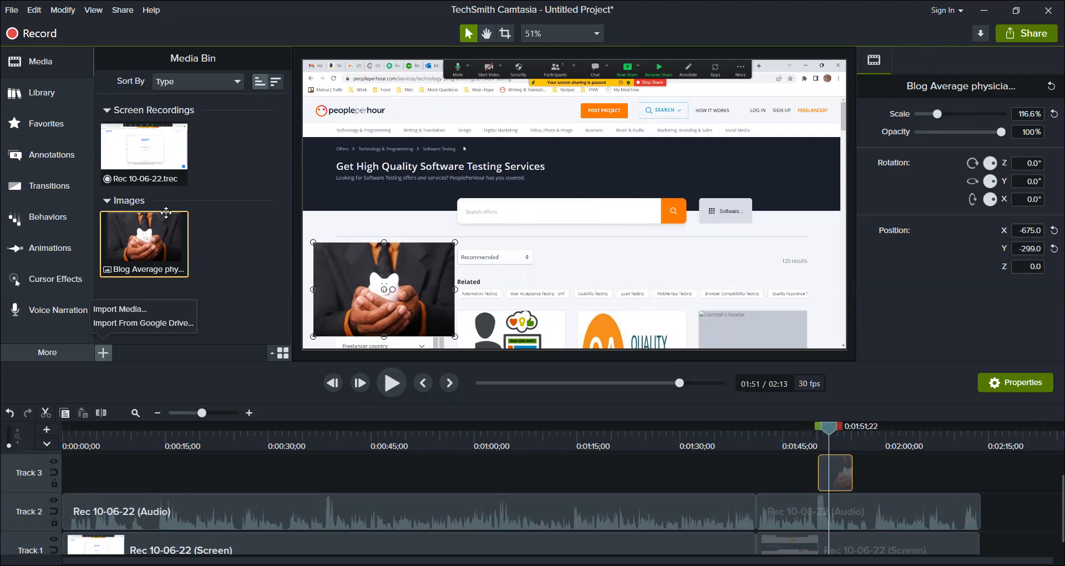
left_click(50, 67)
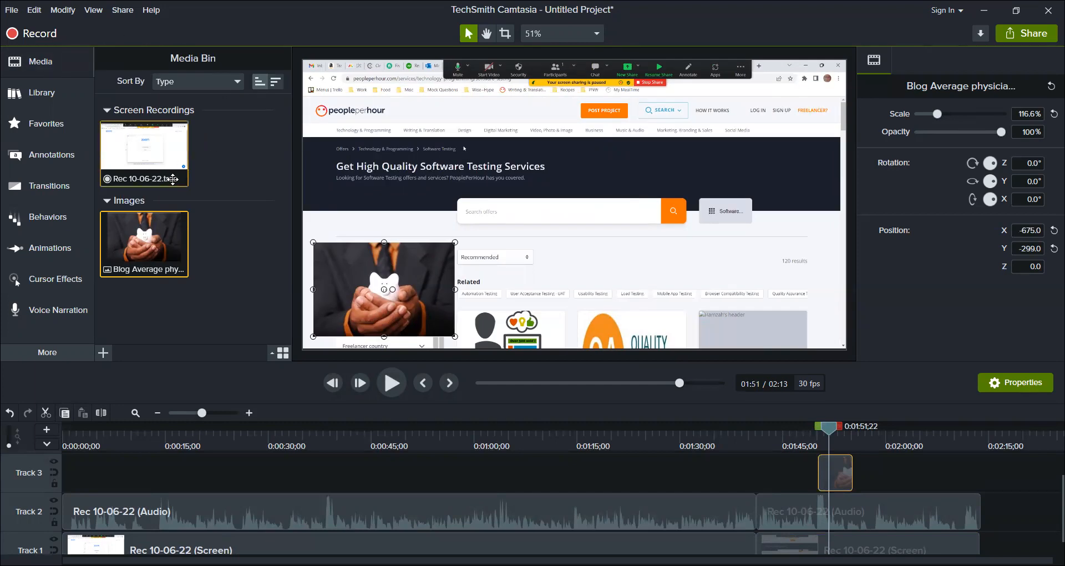
left_click(41, 101)
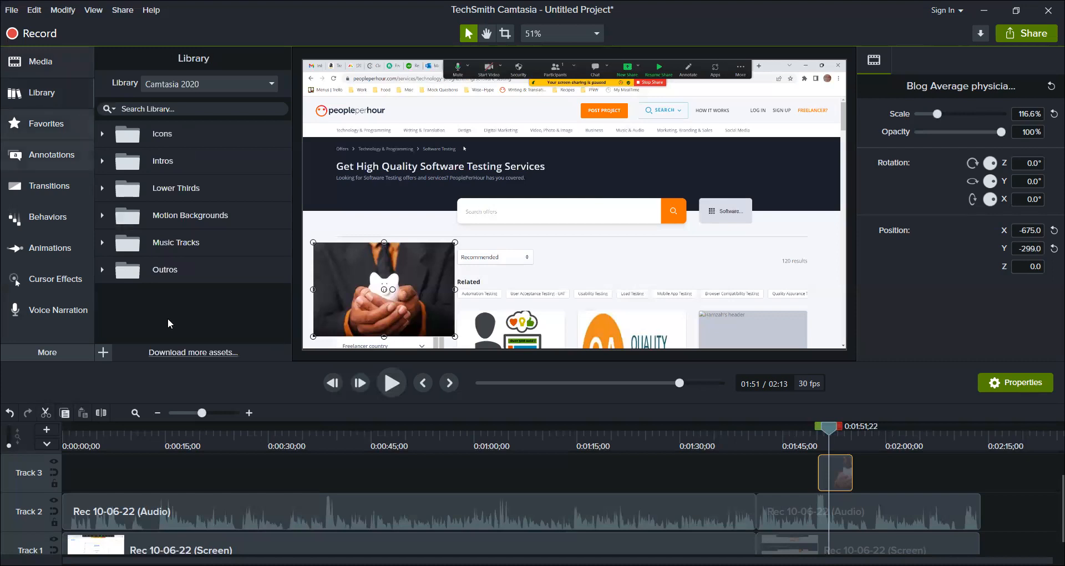
Shift all audio and screen clips about 11 seconds later to free space at the start, and return the playhead to 0:00:00;00.
left_click(183, 500)
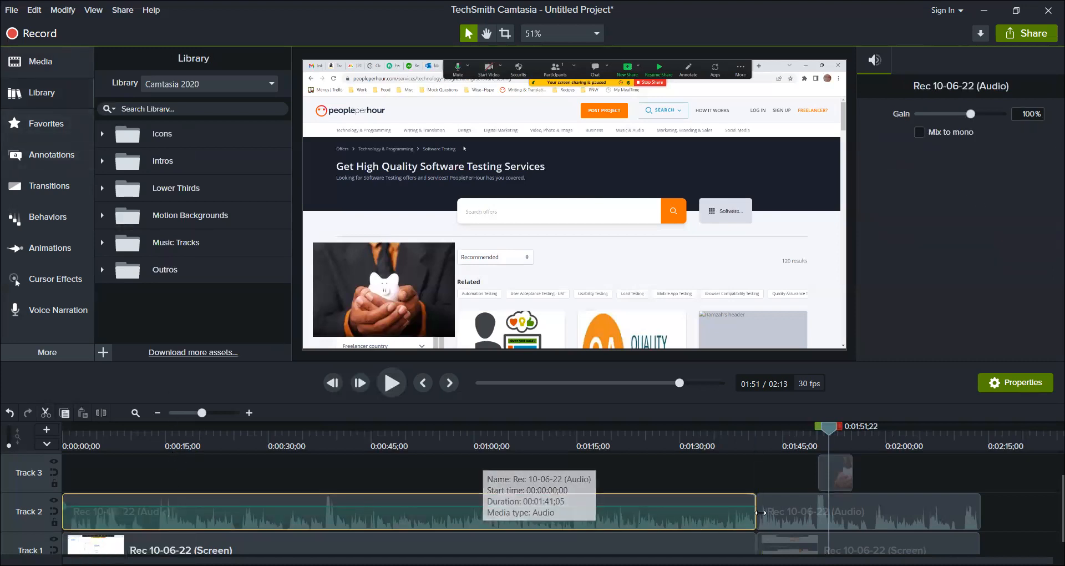
left_click_drag(782, 508, 940, 540)
left_click_drag(724, 513, 798, 509)
left_click_drag(736, 540, 811, 540)
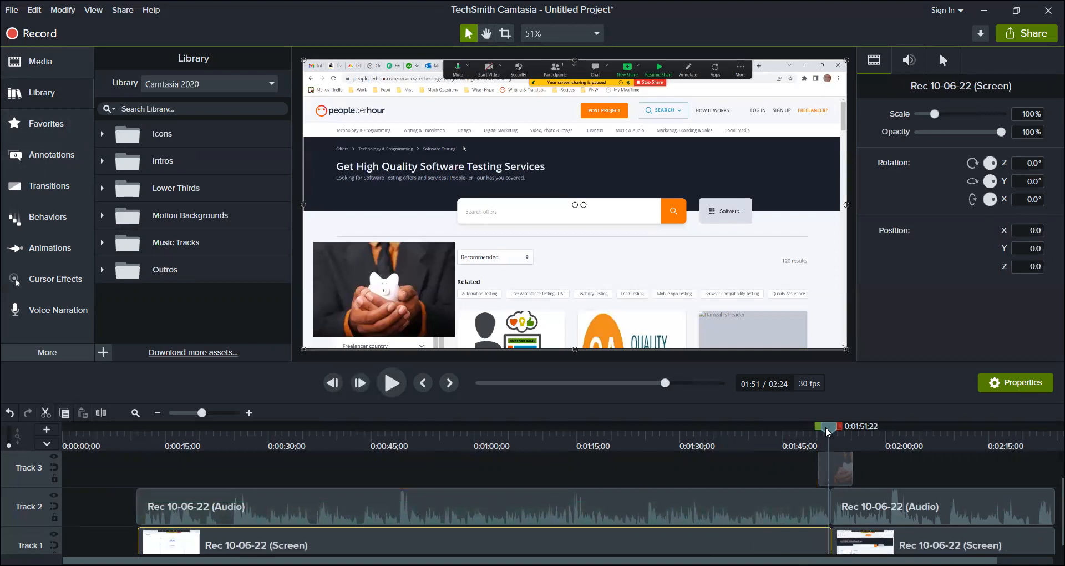
left_click_drag(823, 442, 66, 462)
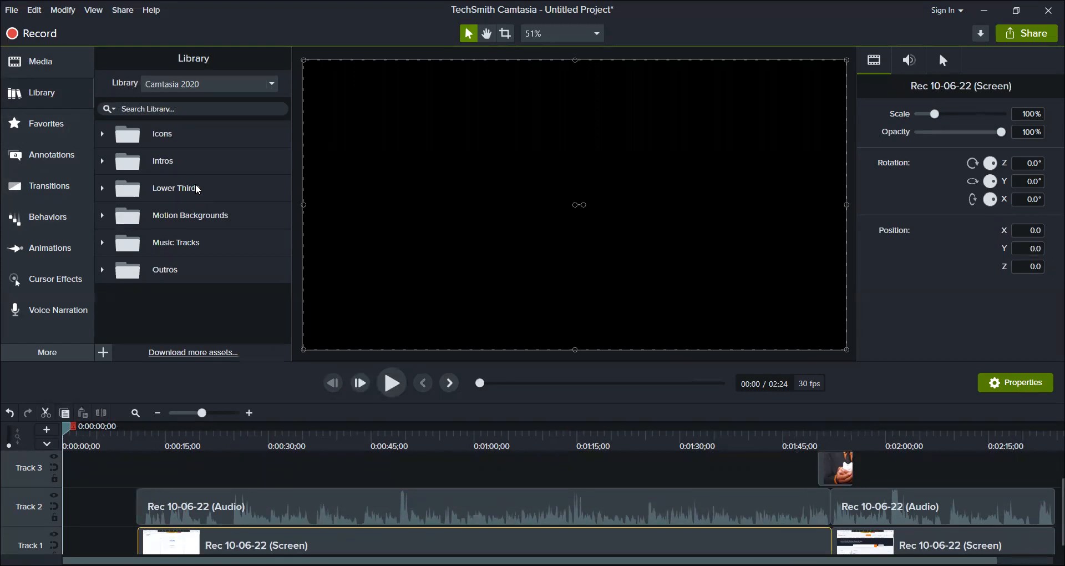
Preview the bokehdots motion background from the library and place it at the start of Track 3.
left_click(201, 214)
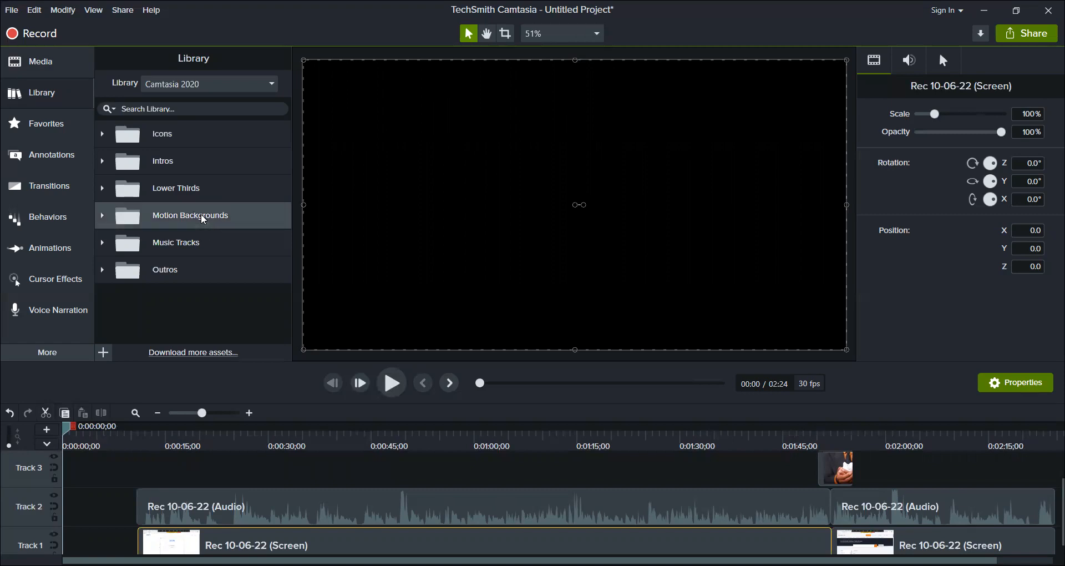
left_click(103, 216)
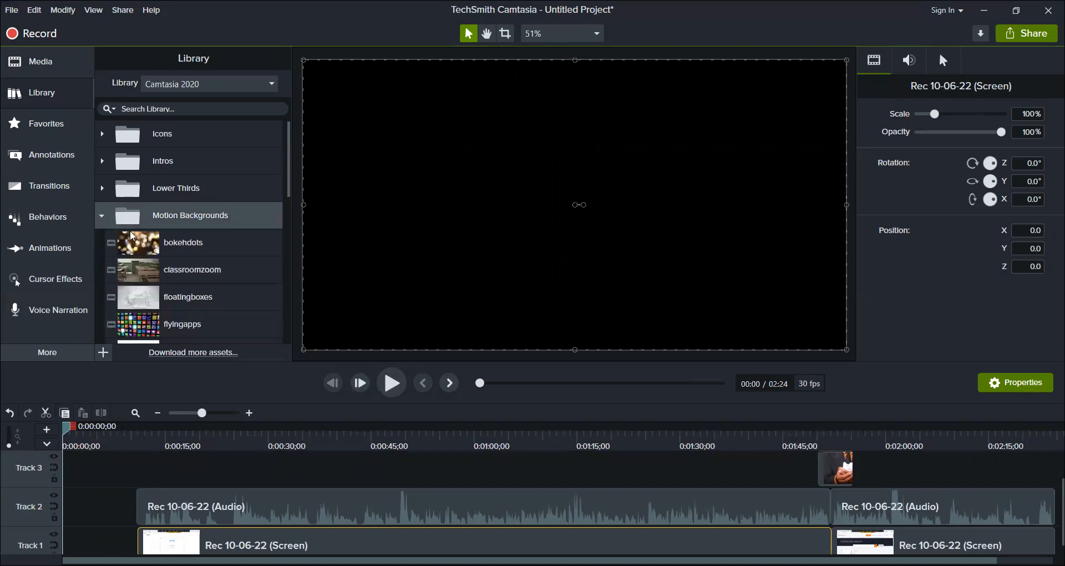
left_click(142, 246)
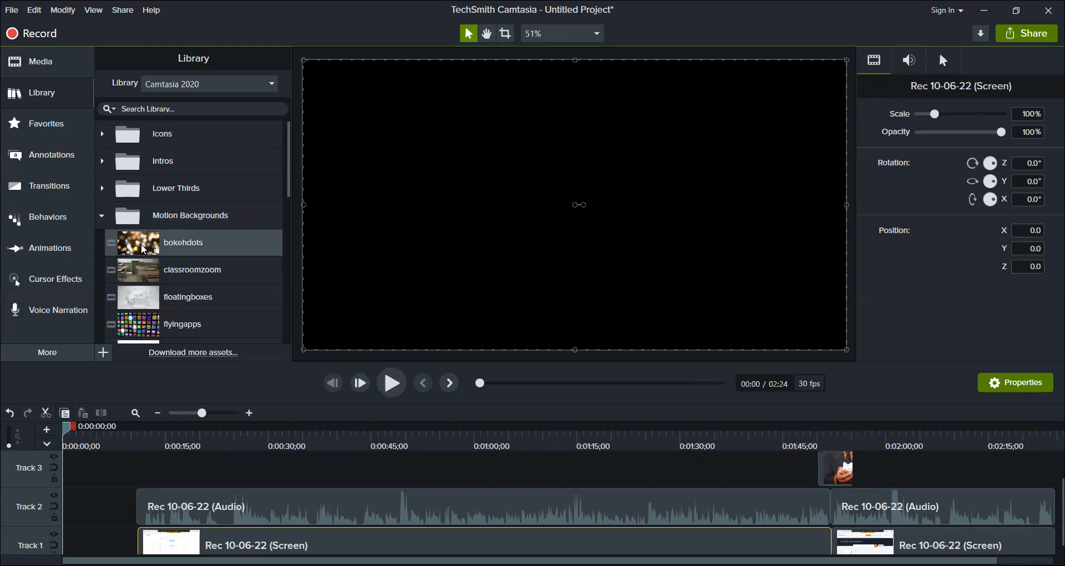
double_click(141, 244)
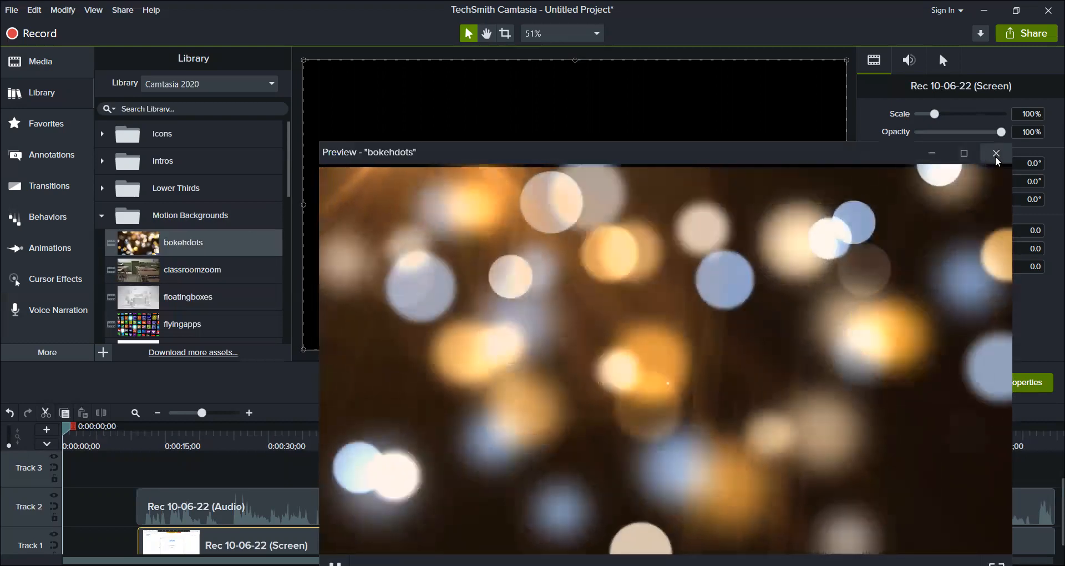
left_click(995, 153)
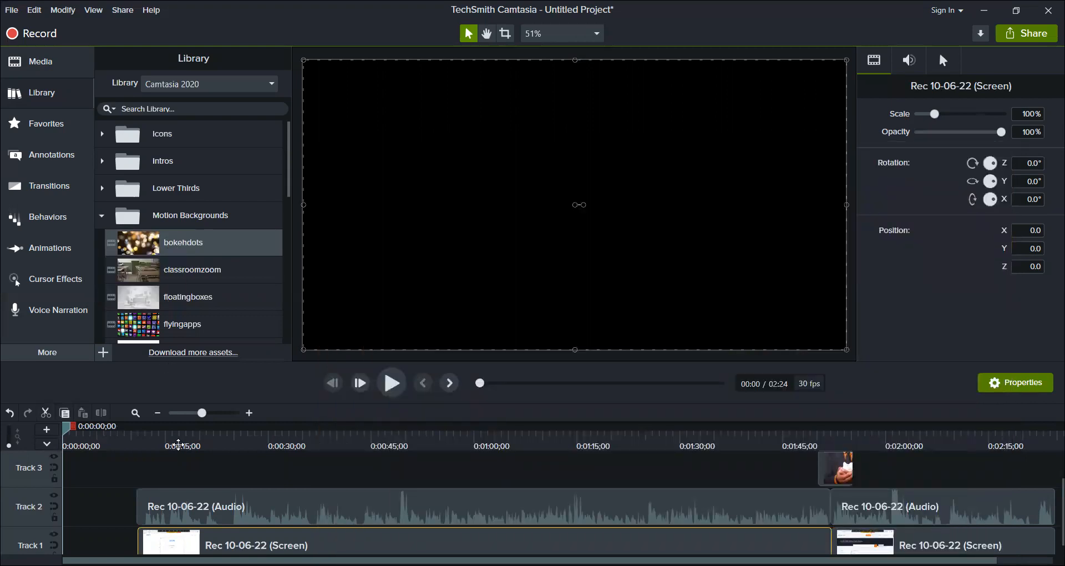
left_click_drag(179, 444, 179, 469)
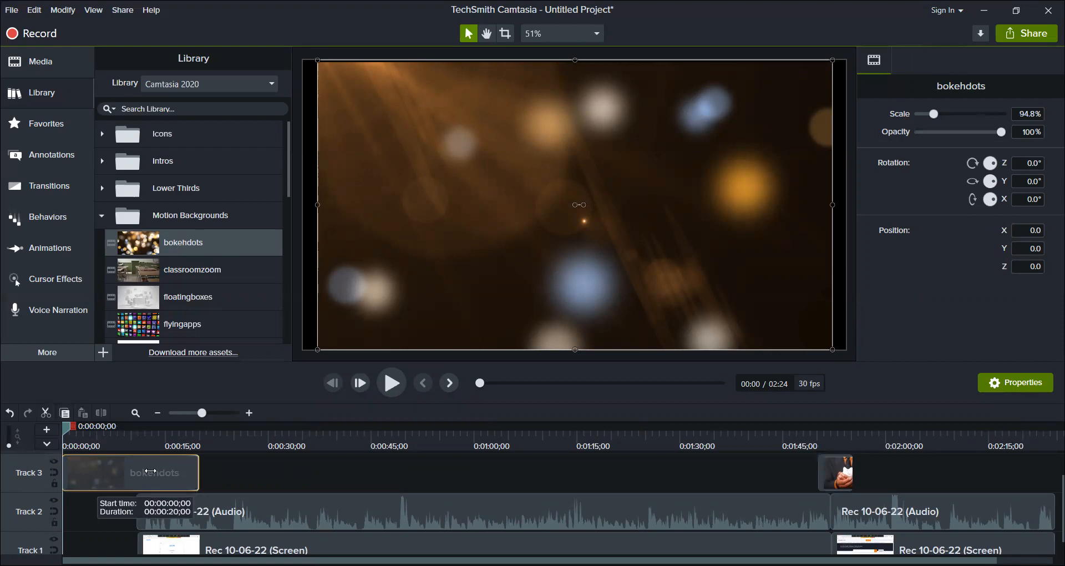
Trim the bokehdots clip to end where the recording starts, and resize it on the canvas to about 97.4% at Y 14.0.
left_click_drag(138, 471, 137, 472)
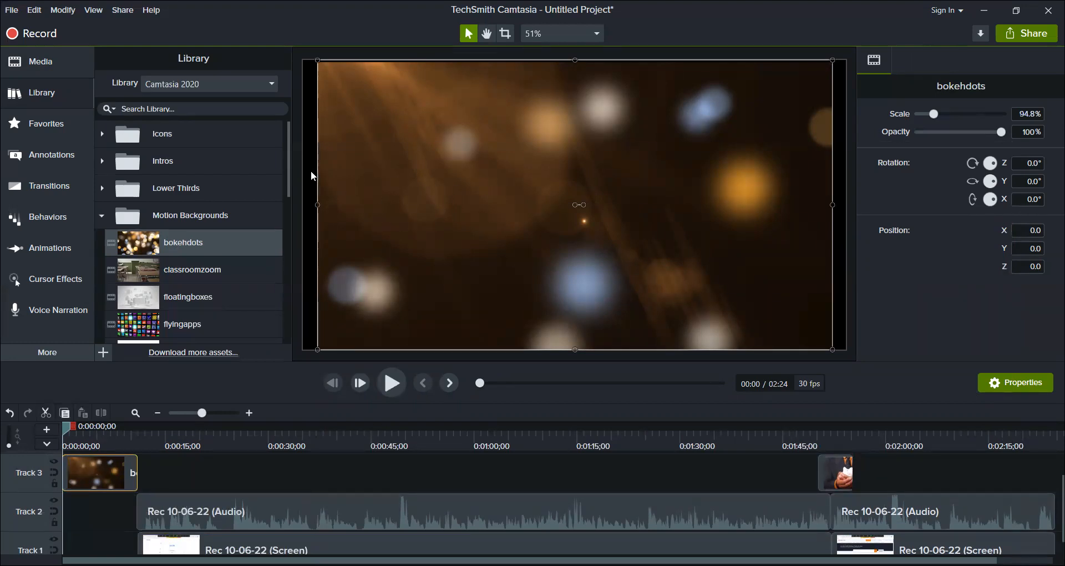
right_click(472, 204)
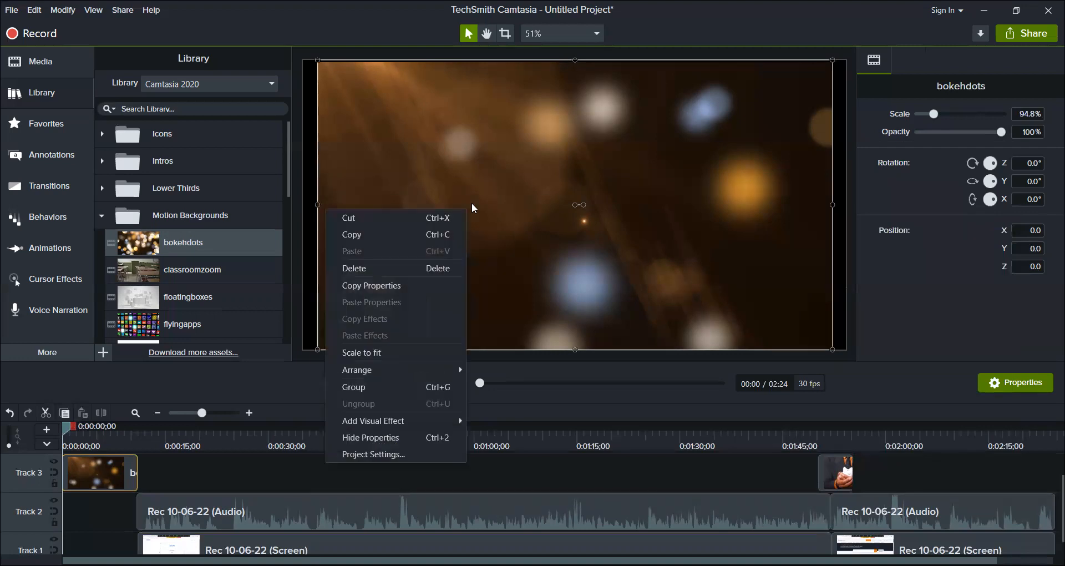
left_click(439, 356)
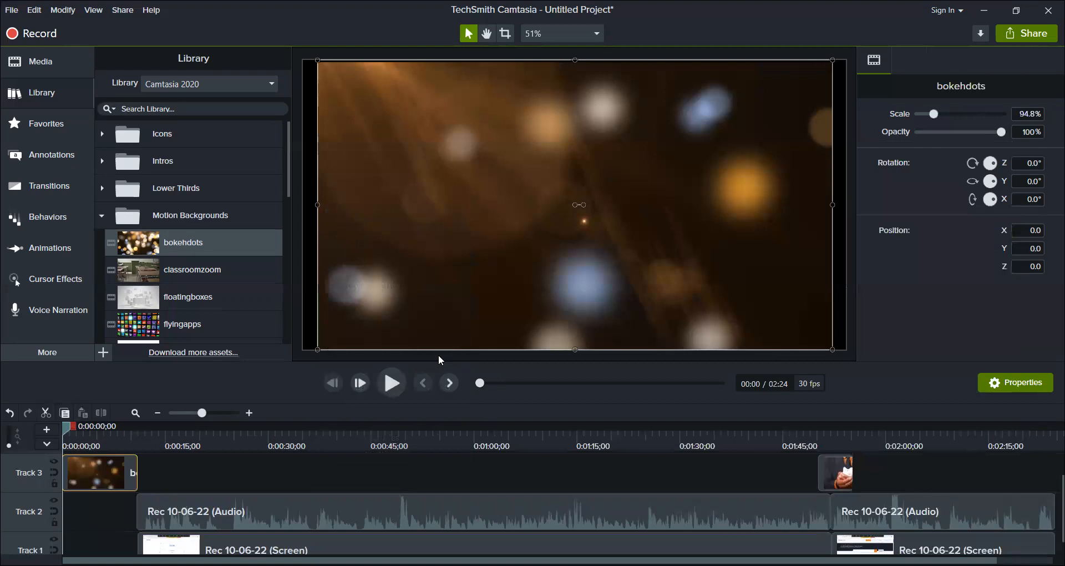
left_click_drag(830, 204, 845, 205)
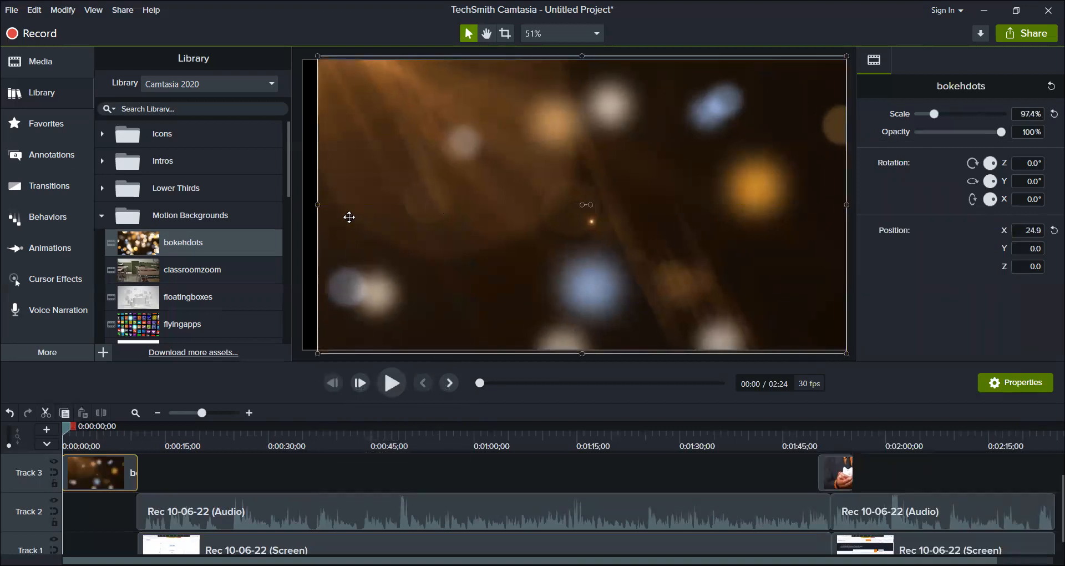
mouse_move(316, 205)
left_mouse_down()
mouse_move(290, 204)
mouse_move(304, 205)
left_mouse_up()
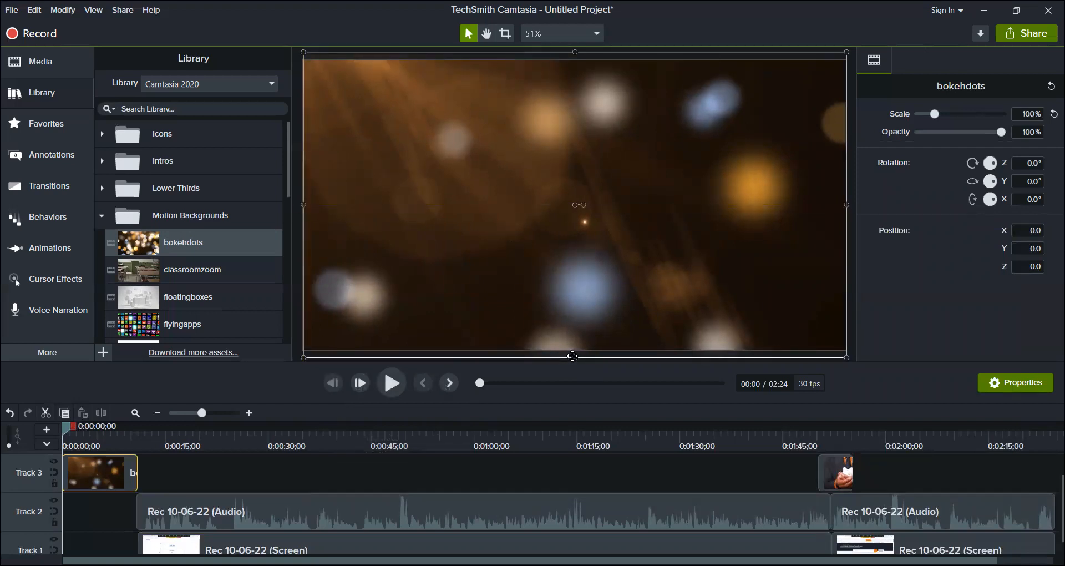
left_click_drag(572, 355, 575, 349)
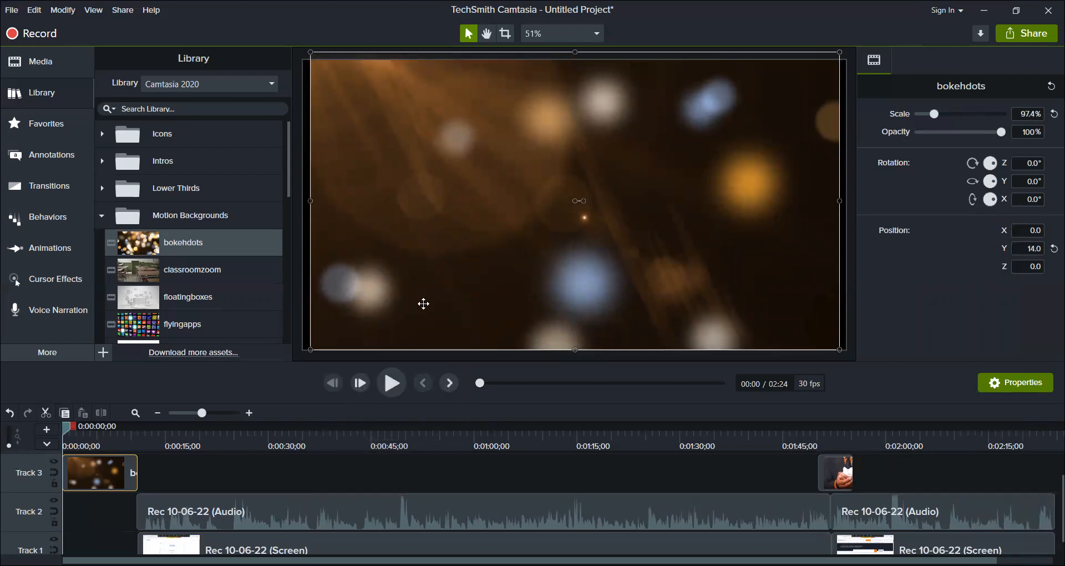
Play the first seconds of the timeline to check the resized opening background.
left_click(391, 383)
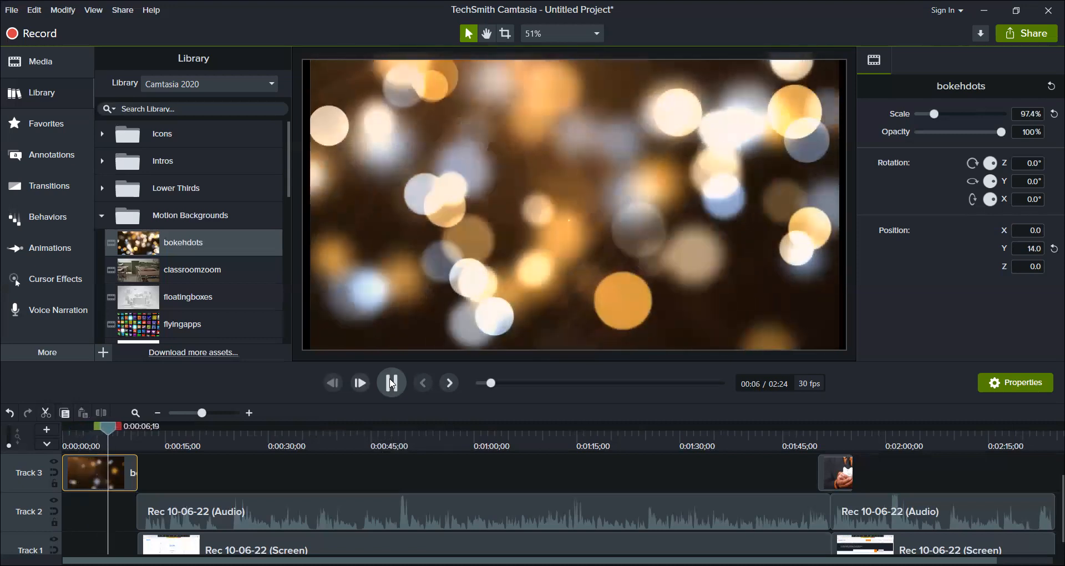
left_click(391, 383)
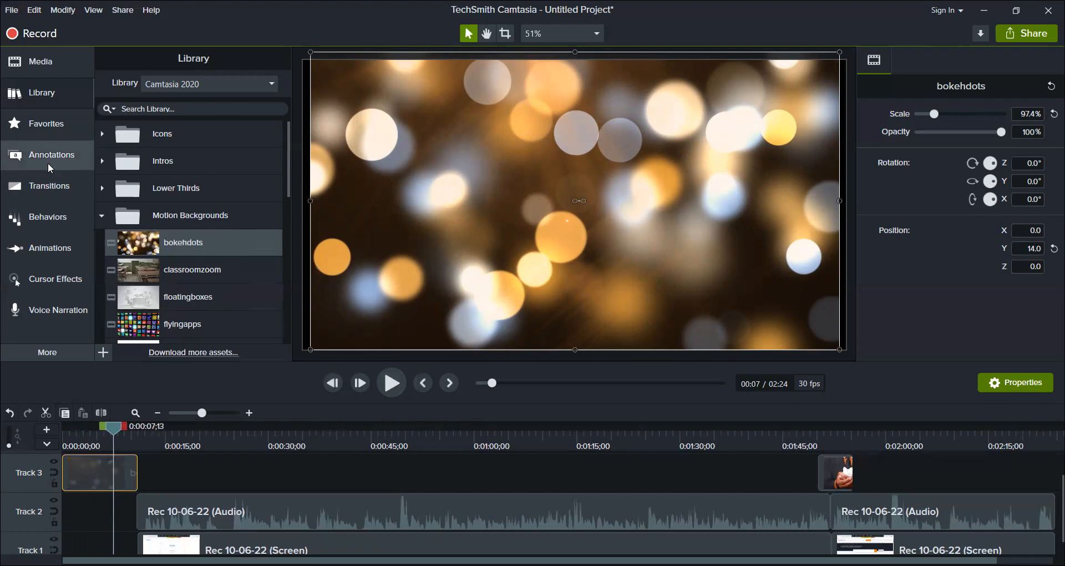
Add the Basic white rectangle text callout on Track 4 above the opening background, and move the playhead to 0:00:03;24.
left_click(37, 128)
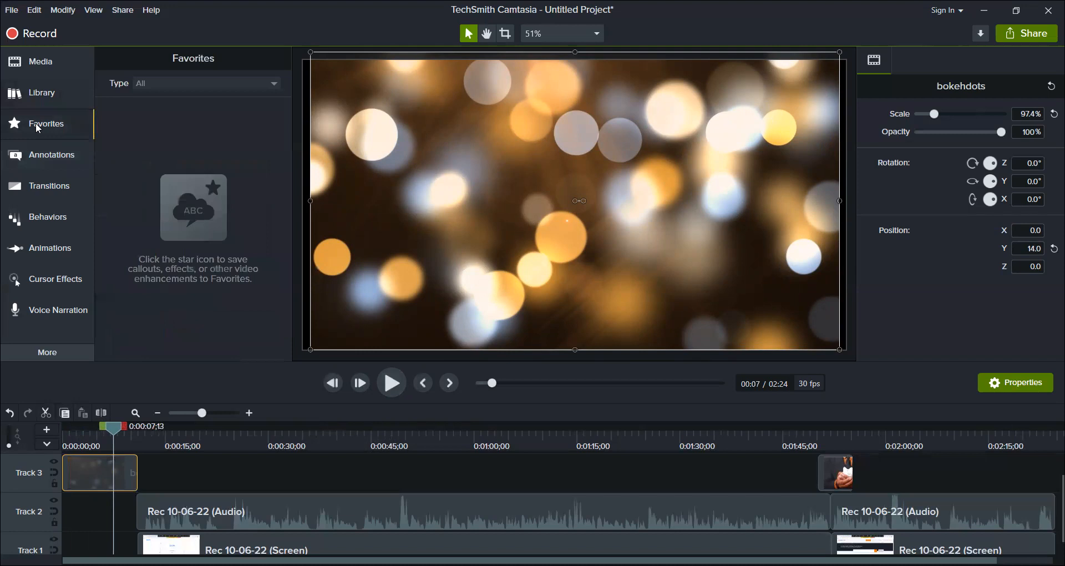
left_click(45, 154)
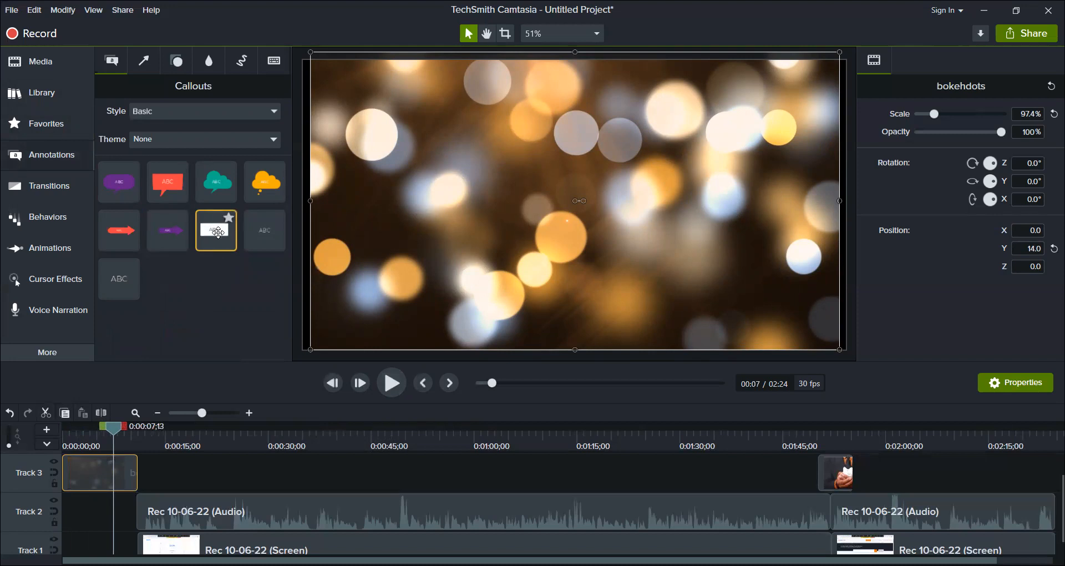
mouse_move(218, 232)
left_mouse_down()
mouse_move(195, 361)
mouse_move(161, 436)
mouse_move(145, 440)
mouse_move(180, 484)
mouse_move(149, 461)
mouse_move(87, 460)
left_mouse_up()
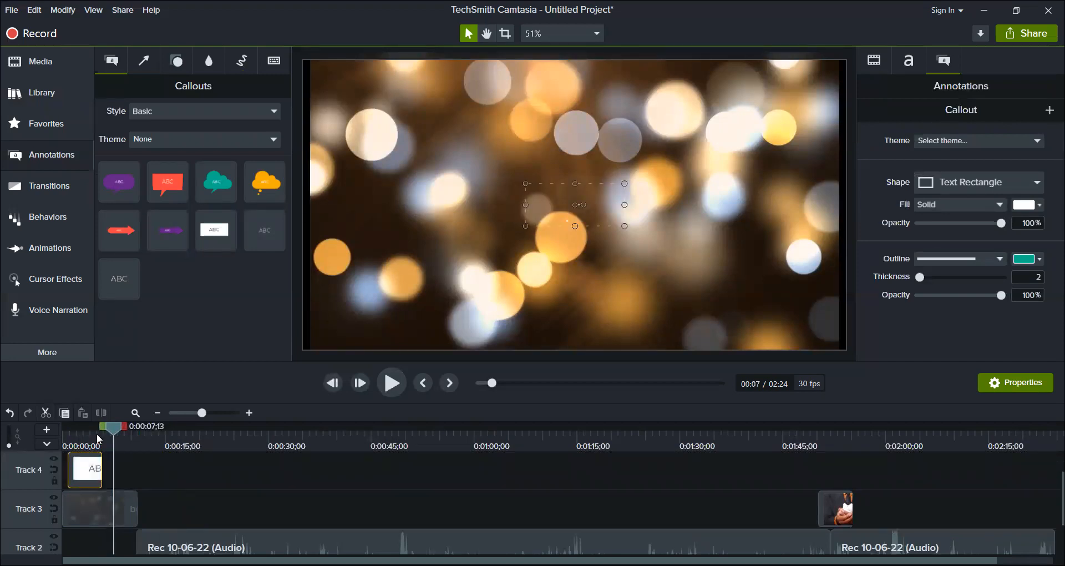
left_click_drag(110, 424, 85, 424)
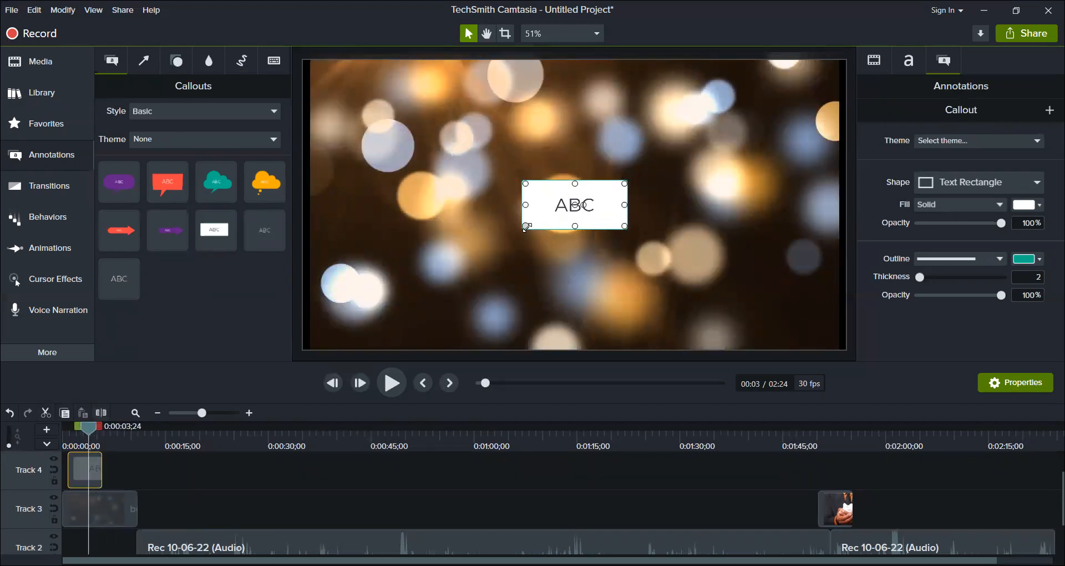
Enlarge the callout to fill most of the canvas centre, replace its text with "Sample" and shift it slightly to centre it.
left_click_drag(526, 226, 366, 276)
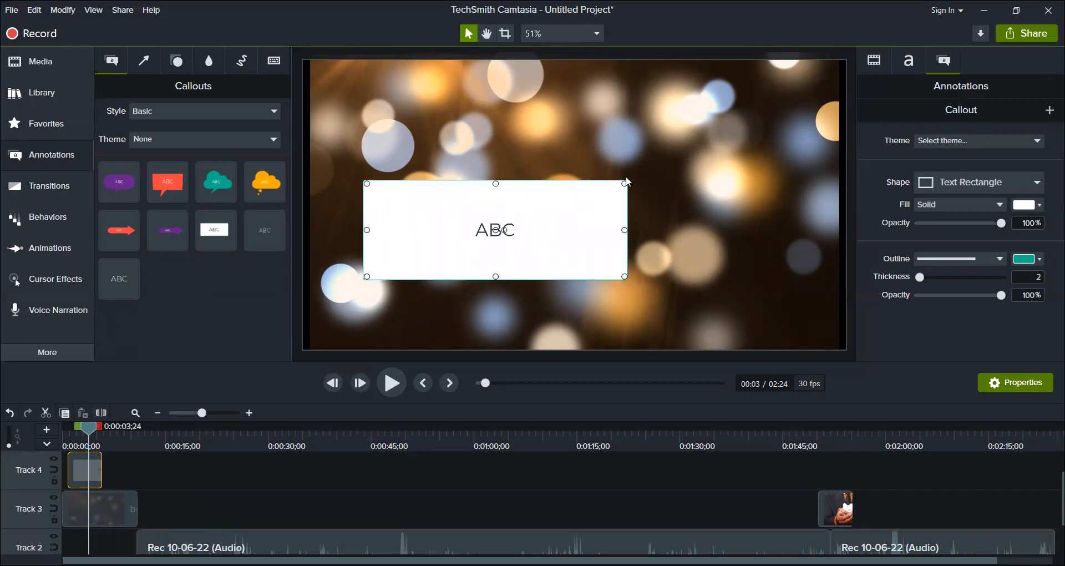
left_click_drag(624, 183, 747, 116)
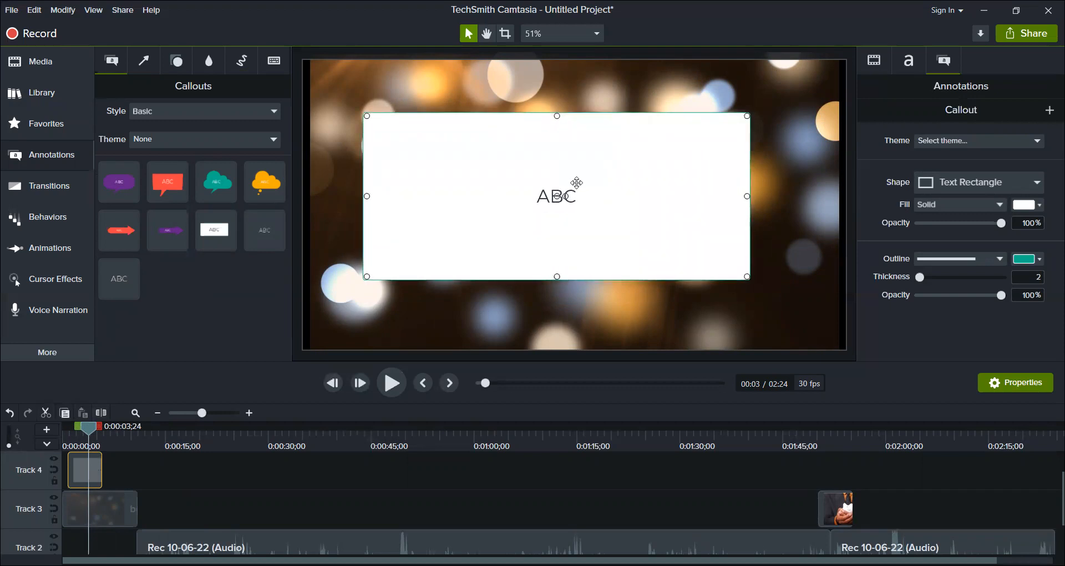
double_click(543, 196)
type("Sample")
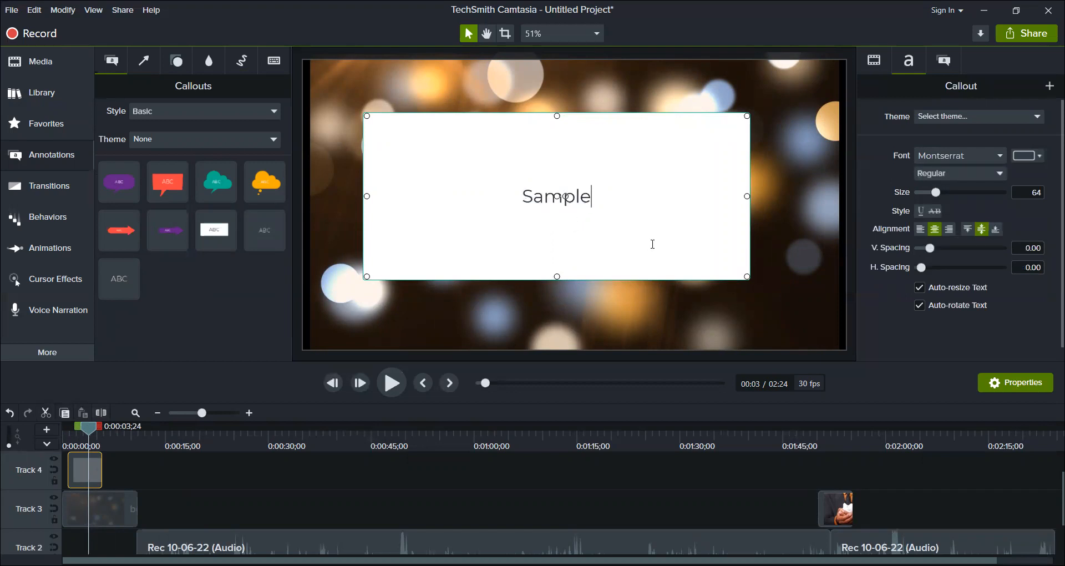
left_click(667, 279)
left_click_drag(667, 278, 677, 278)
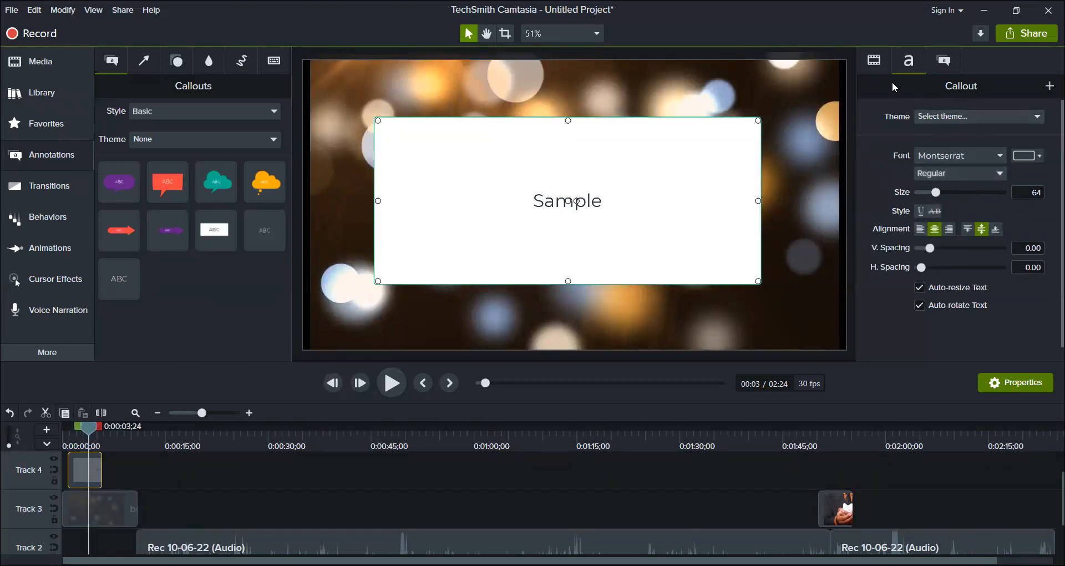
Set the callout's fill opacity to 13%.
left_click(946, 61)
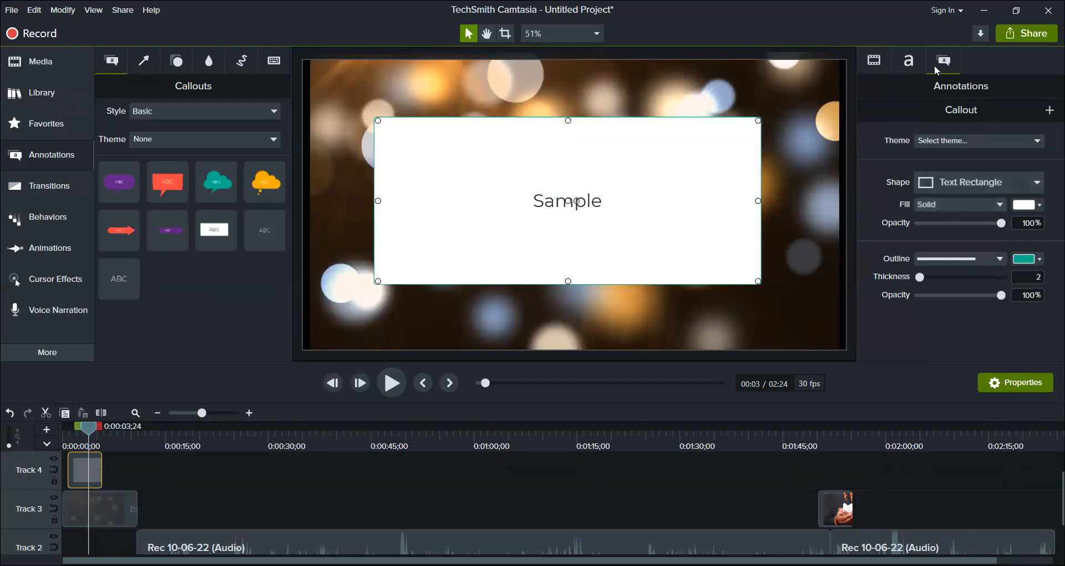
left_click(904, 72)
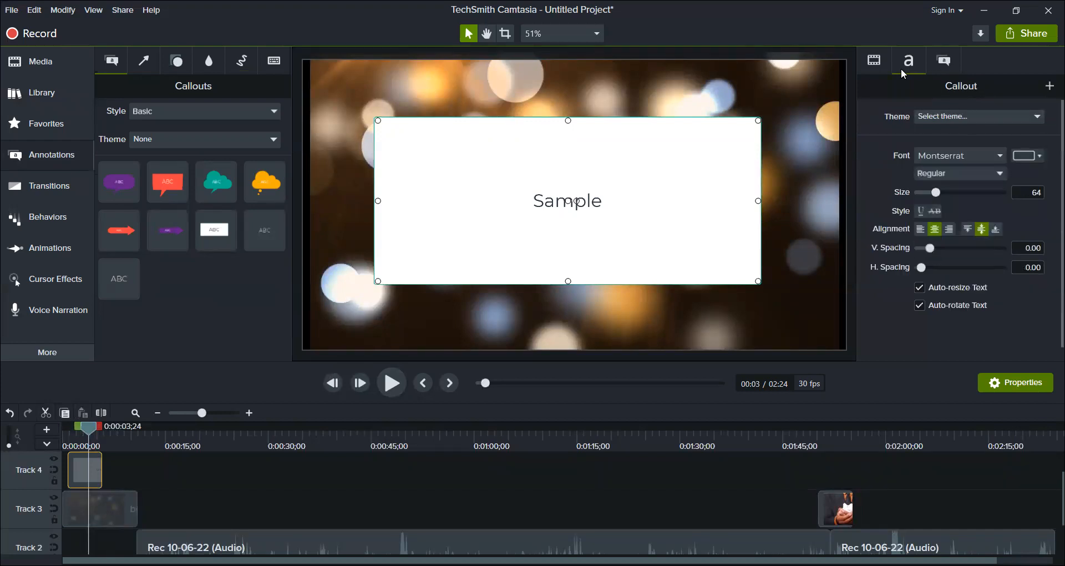
left_click(944, 63)
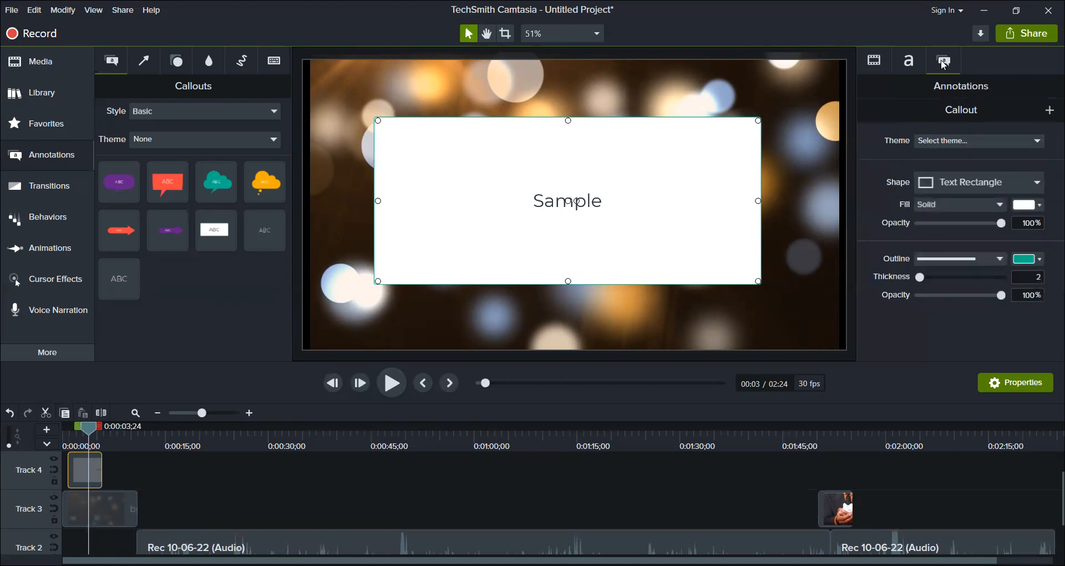
left_click_drag(1002, 227, 928, 228)
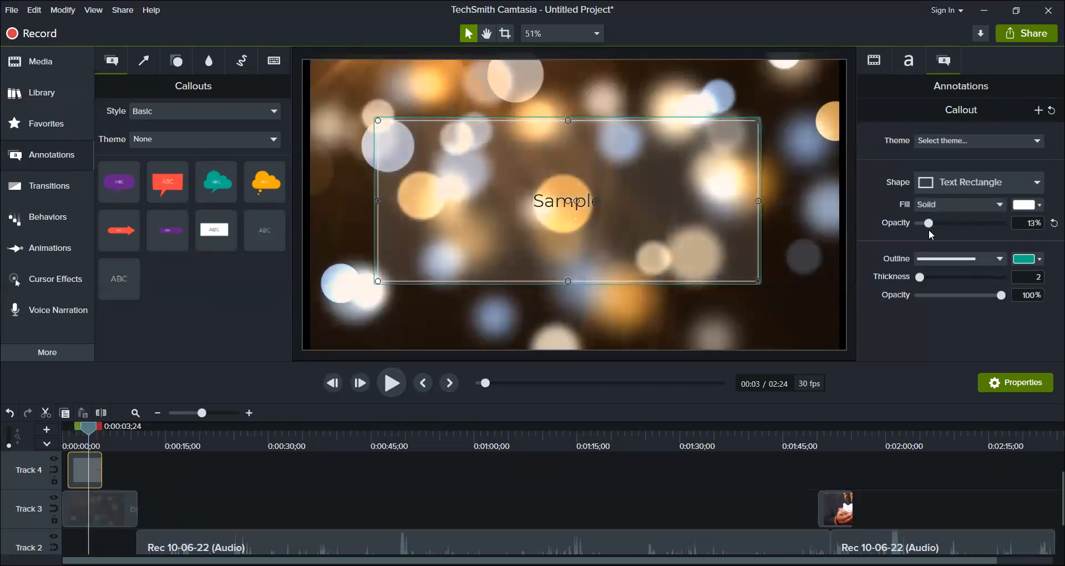
Remove the callout's outline by setting its thickness to 0 and its opacity to 0%.
left_click(997, 259)
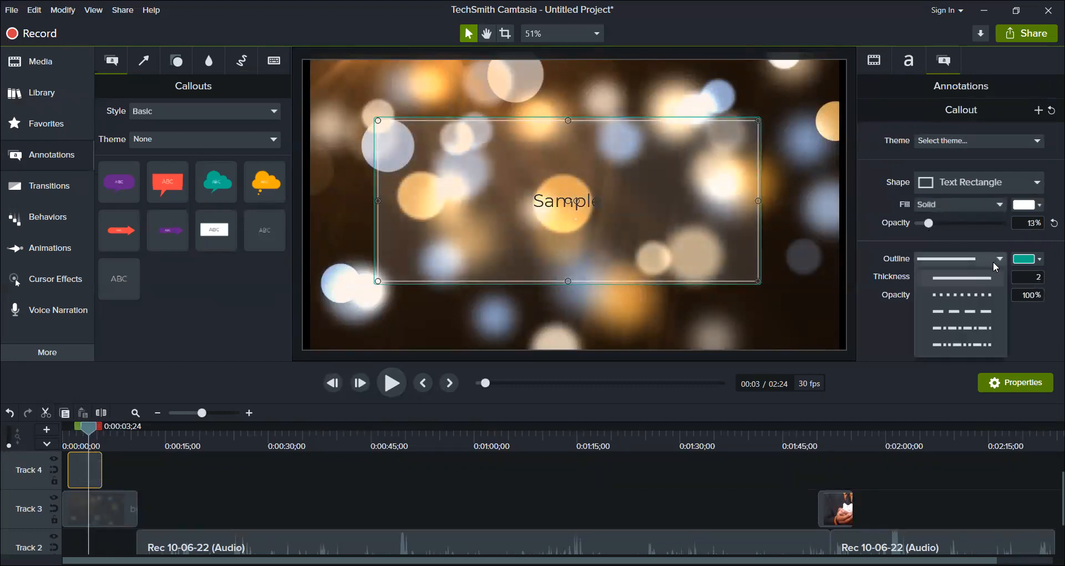
left_click(996, 259)
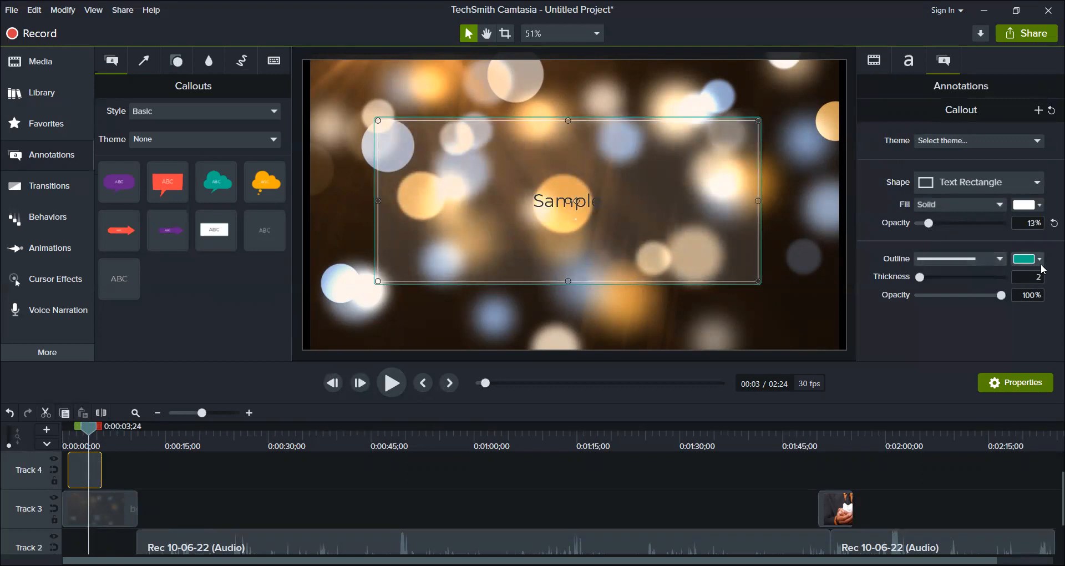
left_click_drag(921, 277, 882, 292)
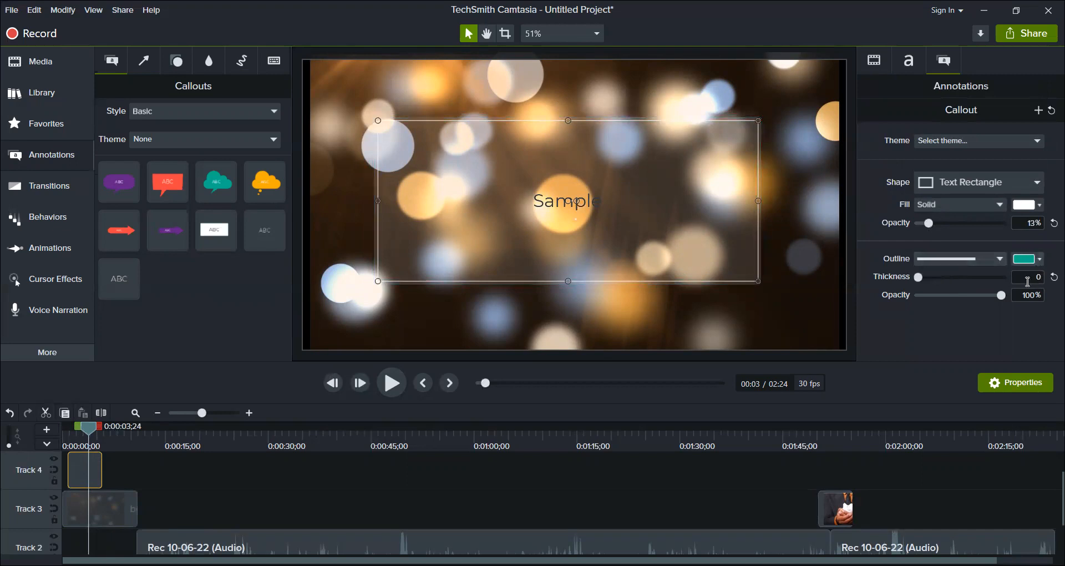
left_click_drag(1001, 295, 896, 309)
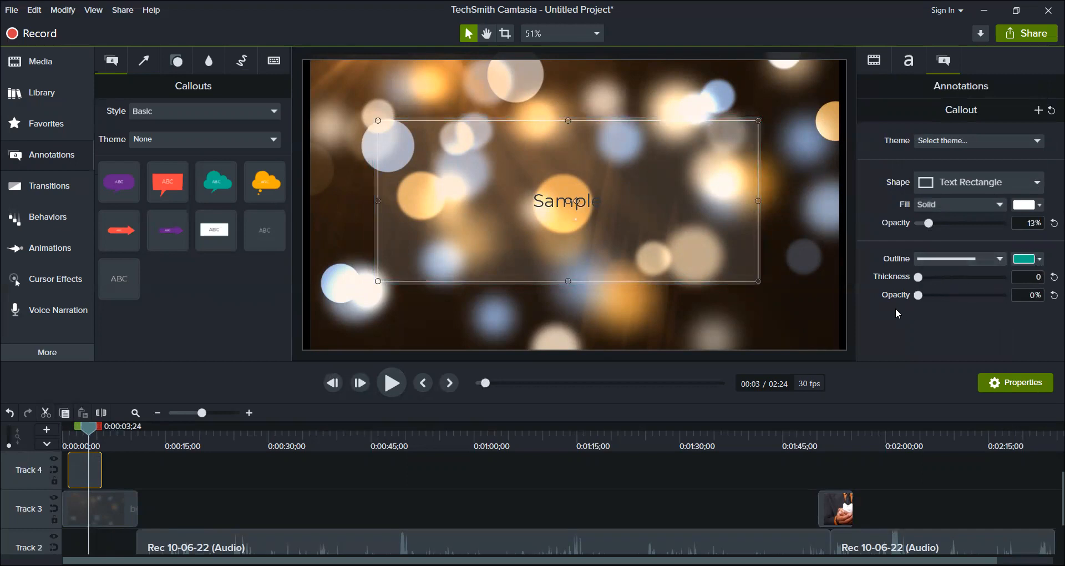
left_click(1040, 260)
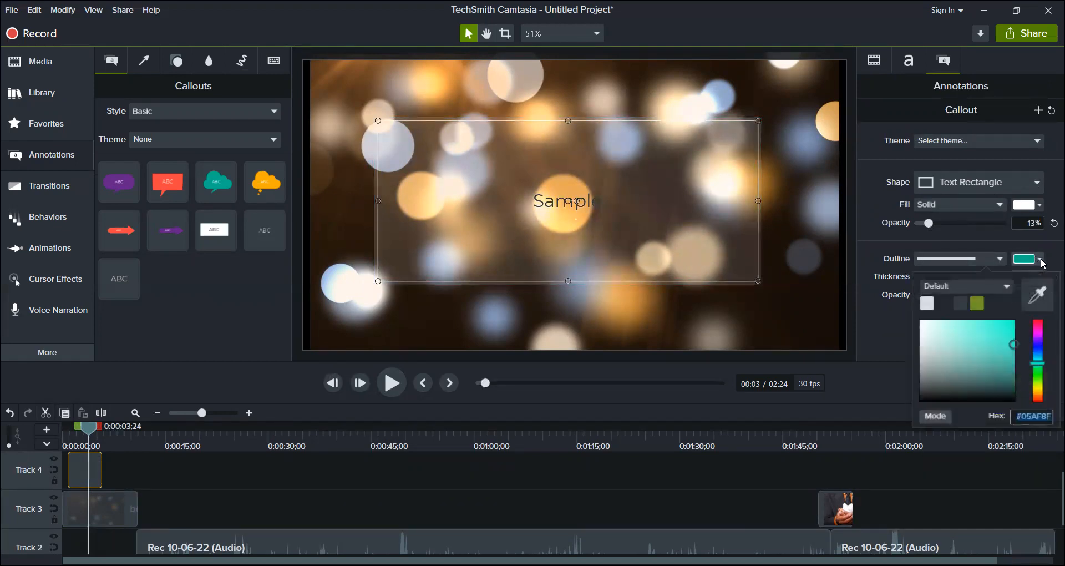
left_click(880, 378)
left_click(787, 321)
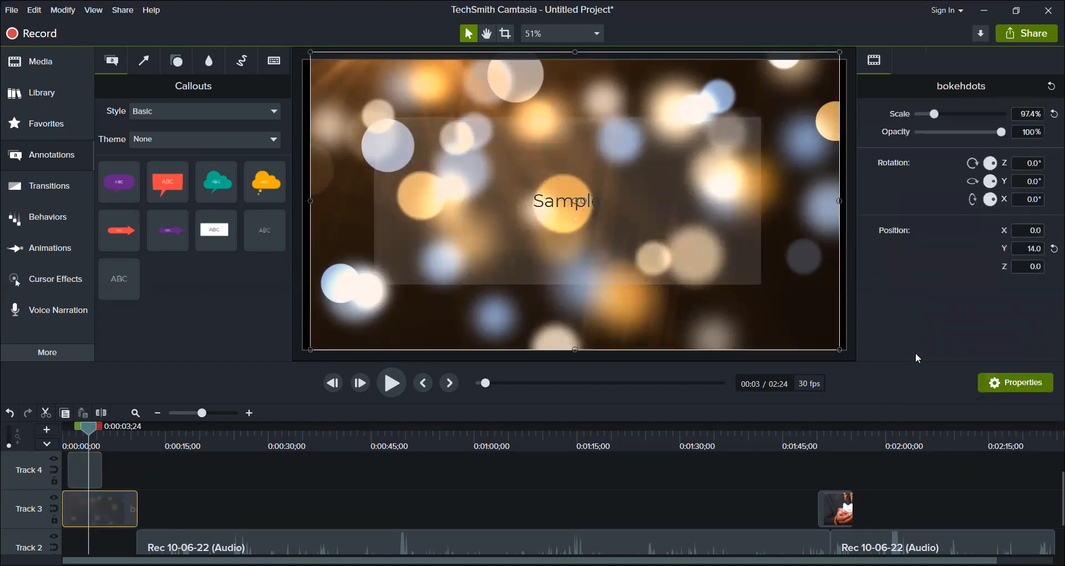
Format the callout's "Sample" text as bold, size 204, with a dark preset font colour.
left_click(544, 199)
key("ctrl+b")
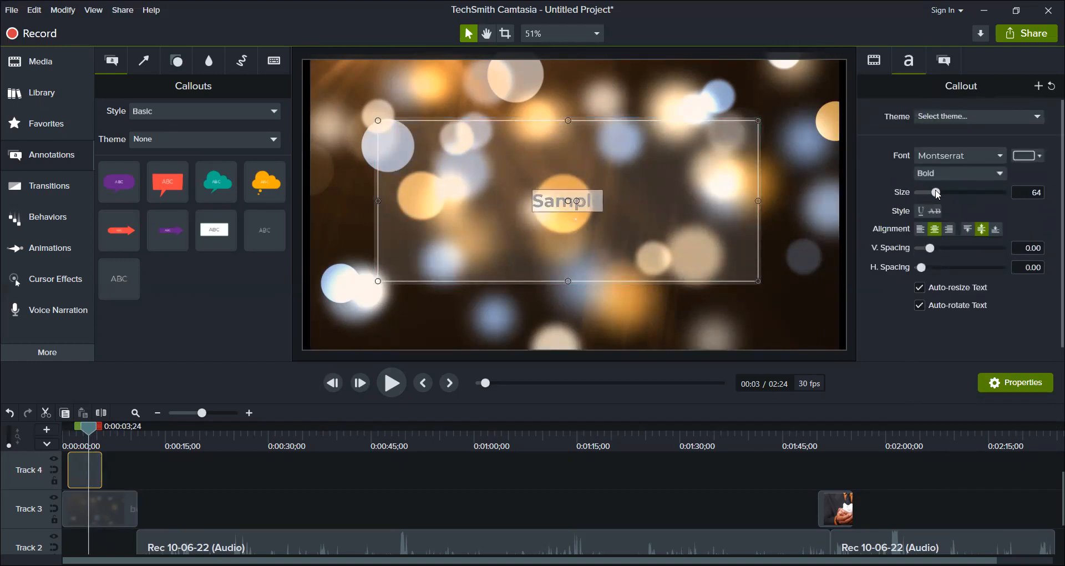
left_click_drag(939, 192, 981, 212)
left_click(1027, 156)
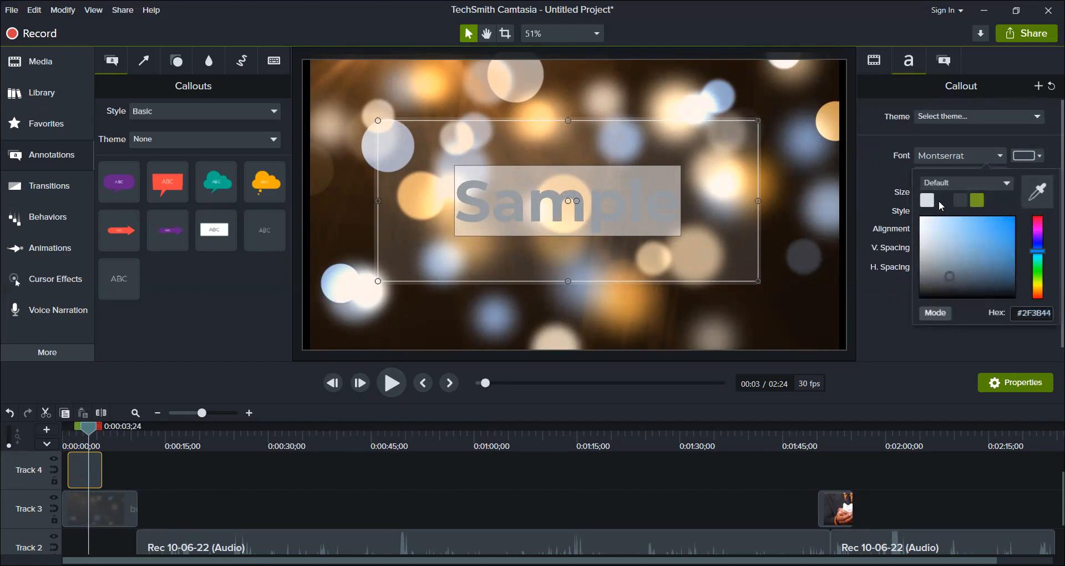
left_click(941, 204)
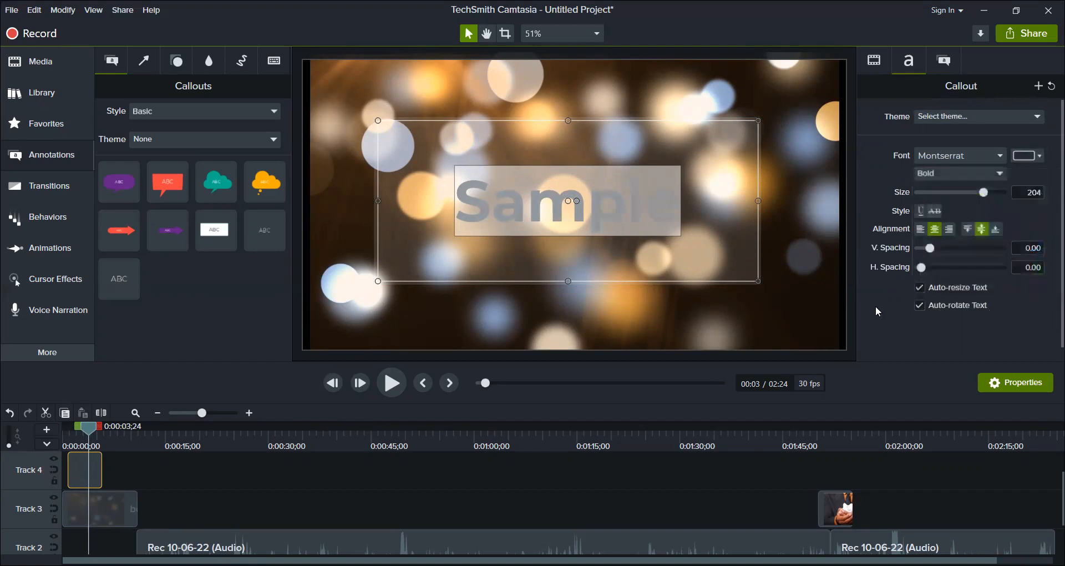
left_click(823, 322)
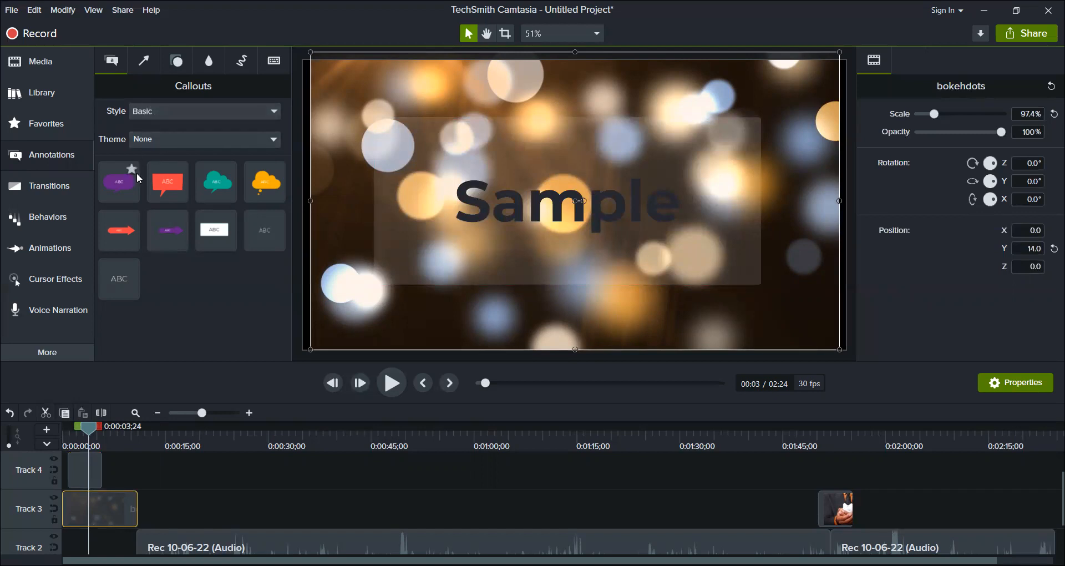
Browse the callouts, the arrows and lines, and the shapes available in the annotations with the style set to All.
left_click(153, 111)
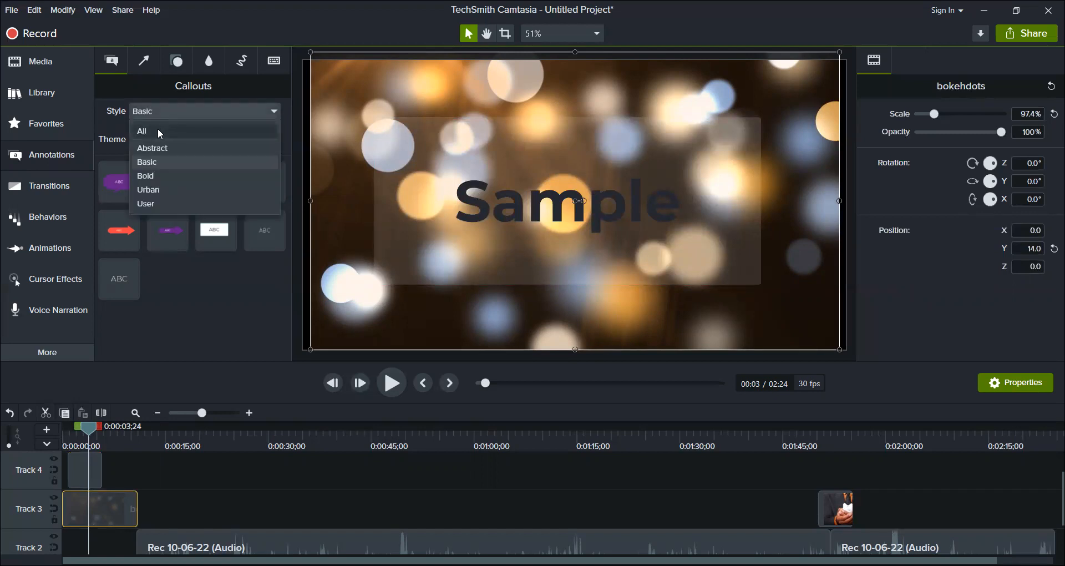
left_click(157, 128)
scroll(197, 229, "down", 5)
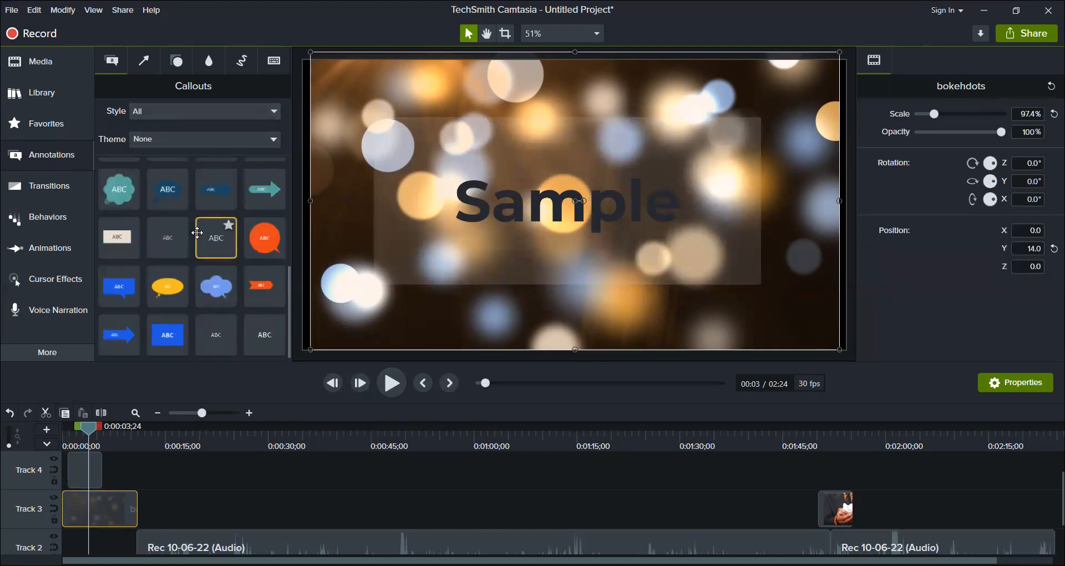
left_click(148, 67)
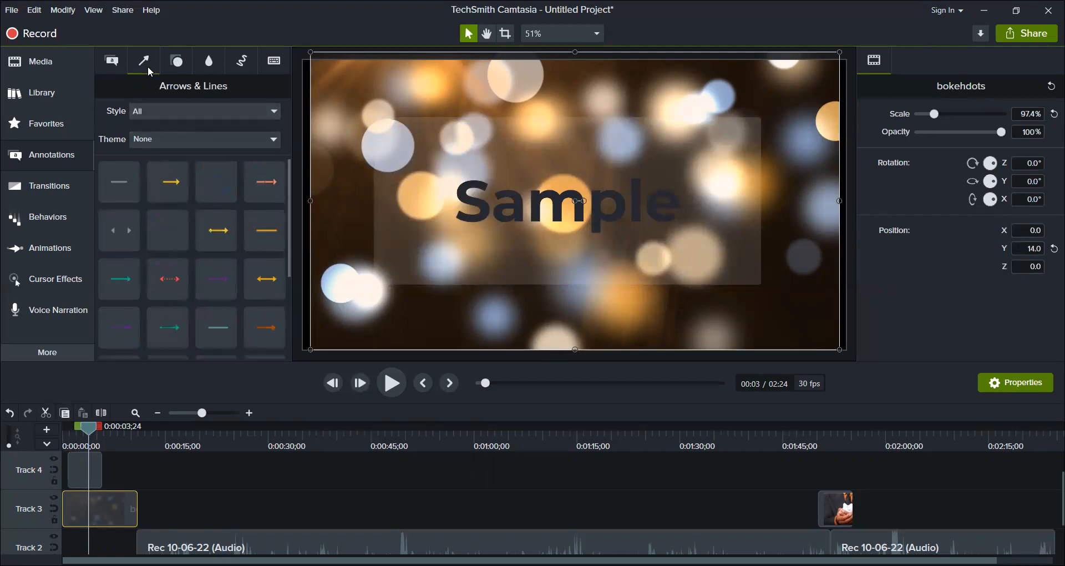
scroll(216, 225, "down", 3)
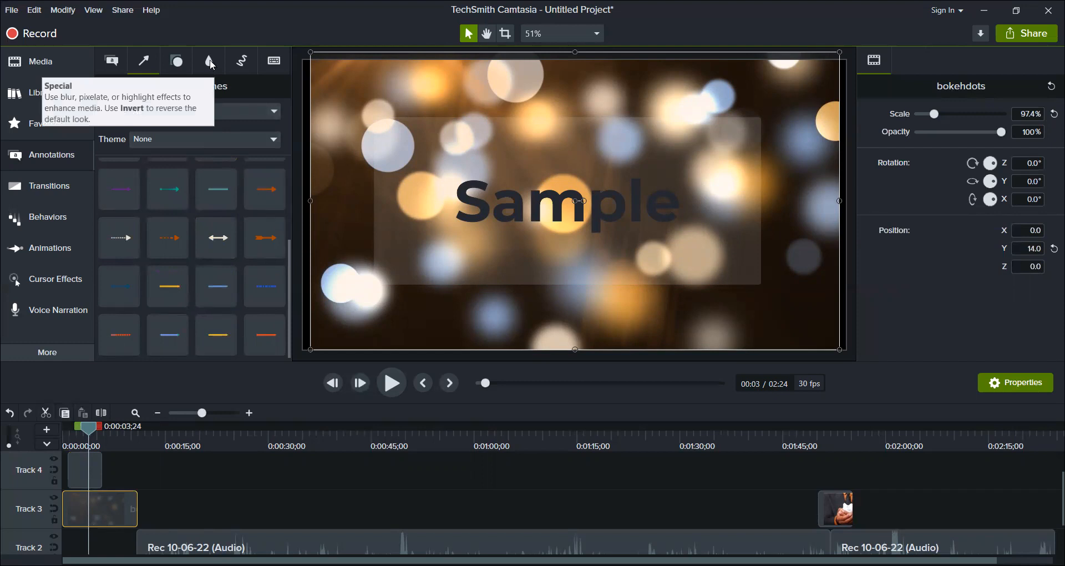
left_click(178, 63)
scroll(217, 221, "down", 3)
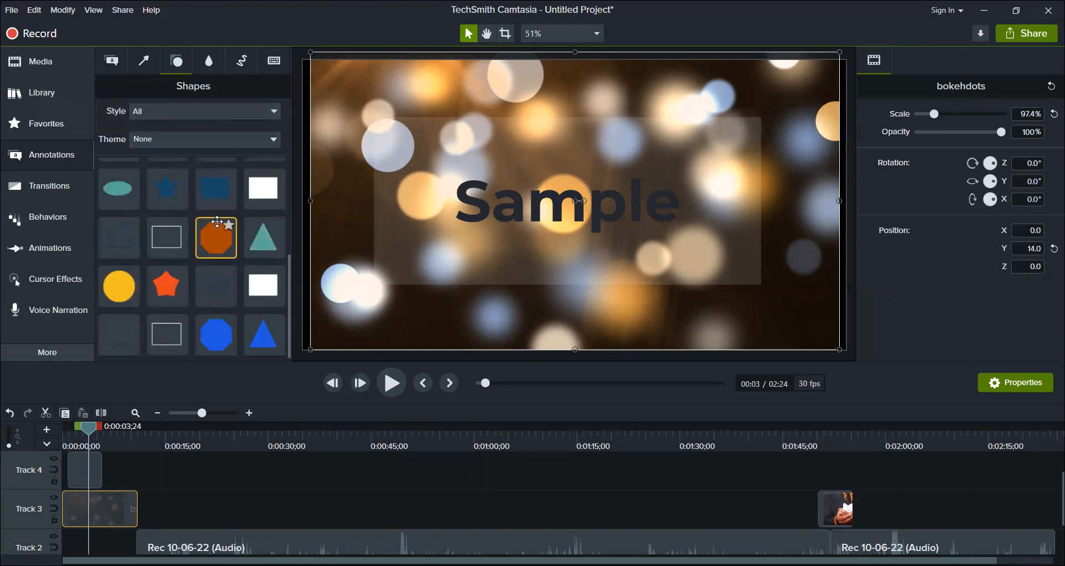
Add the sketch motion arrow on a new track above the title callout and play back the opening.
scroll(217, 222, "up", 1)
scroll(217, 221, "down", 1)
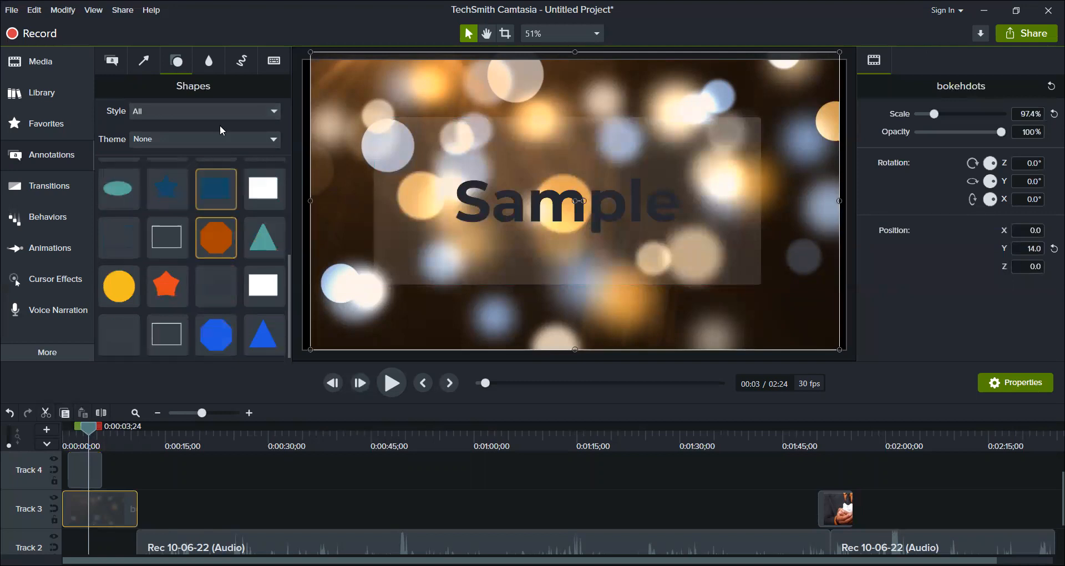
left_click(209, 72)
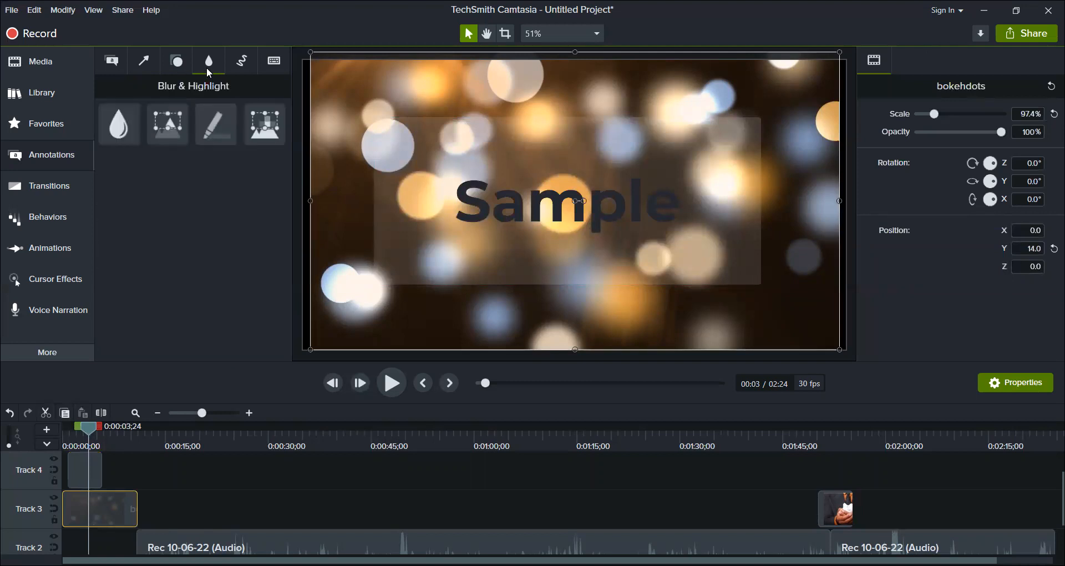
left_click(241, 65)
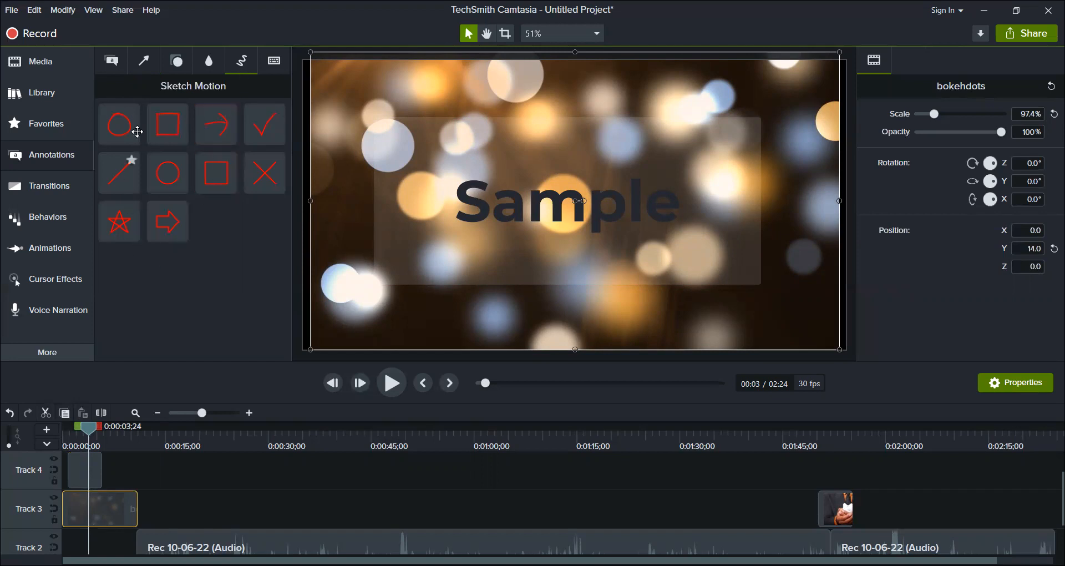
mouse_move(210, 128)
left_mouse_down()
mouse_move(209, 256)
mouse_move(184, 383)
mouse_move(141, 466)
mouse_move(128, 467)
mouse_move(162, 504)
mouse_move(86, 465)
mouse_move(67, 427)
left_mouse_up()
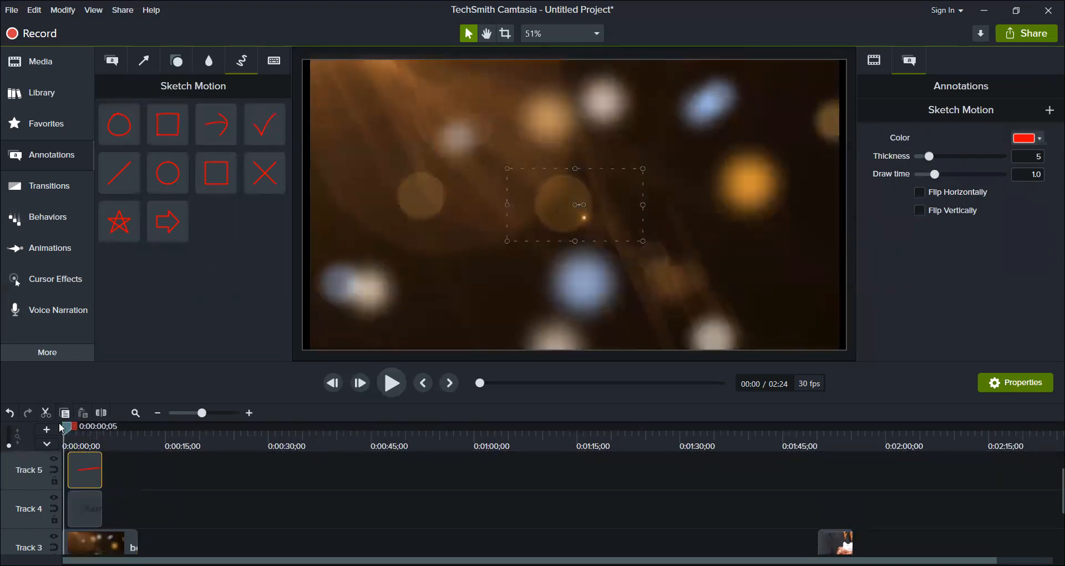
left_click(397, 391)
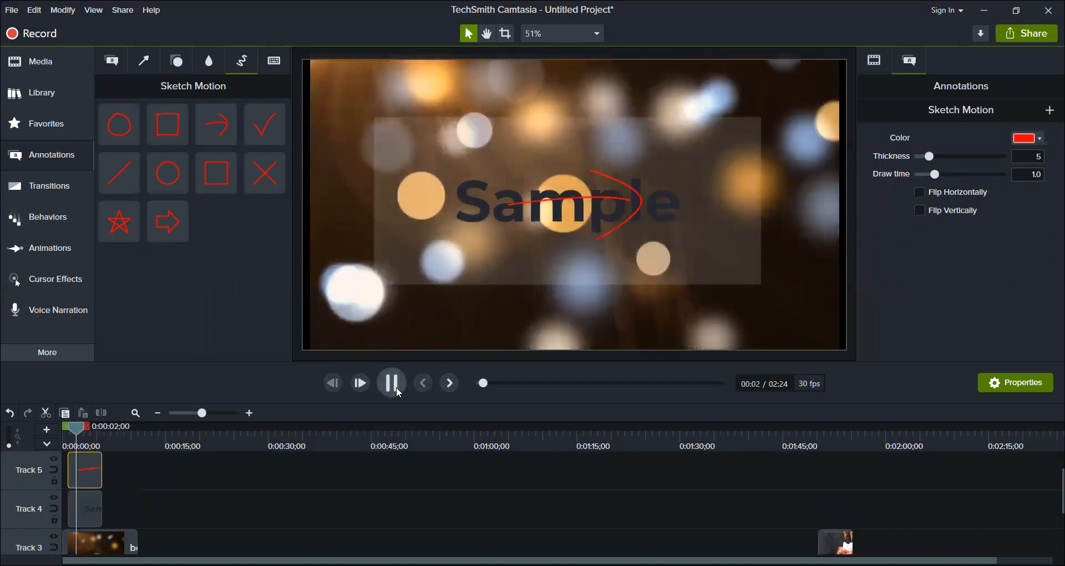
left_click(396, 387)
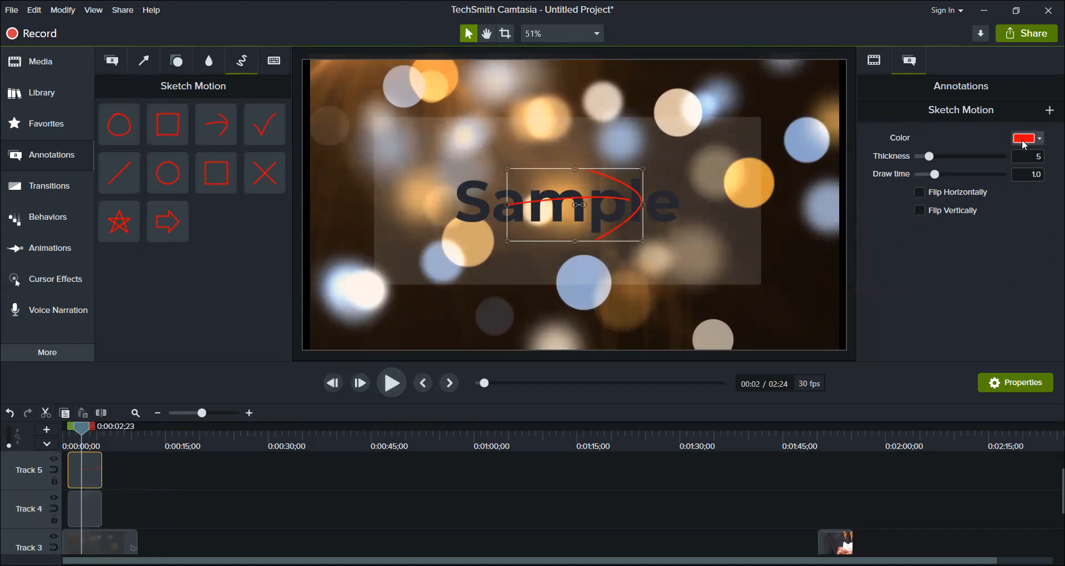
Set the sketch motion arrow's draw time to 3.2 and thickness to 14, and replay the opening from the start.
mouse_move(935, 175)
left_mouse_down()
mouse_move(974, 182)
mouse_move(967, 156)
mouse_move(979, 157)
left_mouse_up()
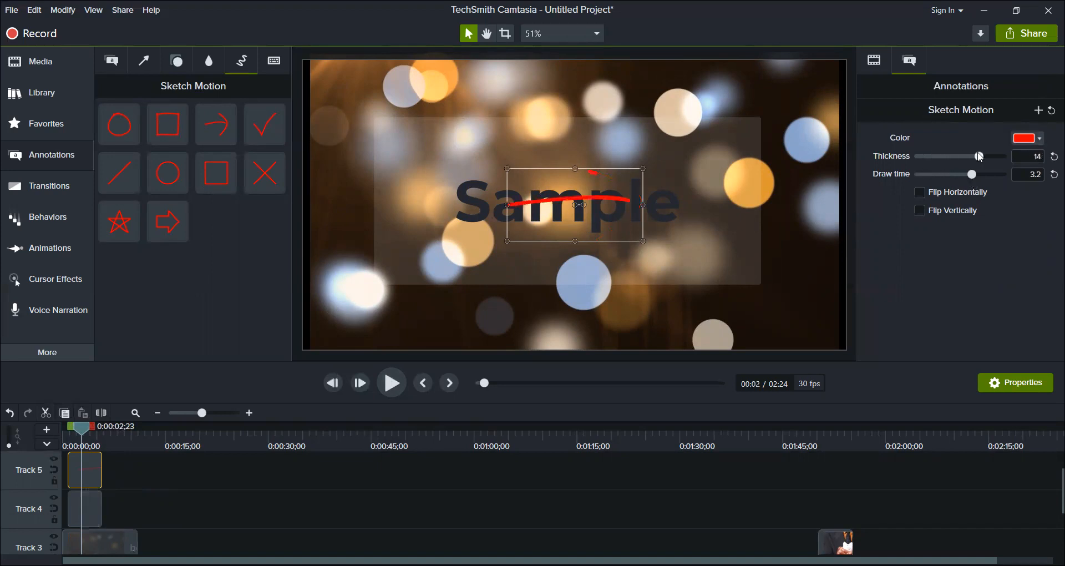
left_click_drag(94, 446, 36, 433)
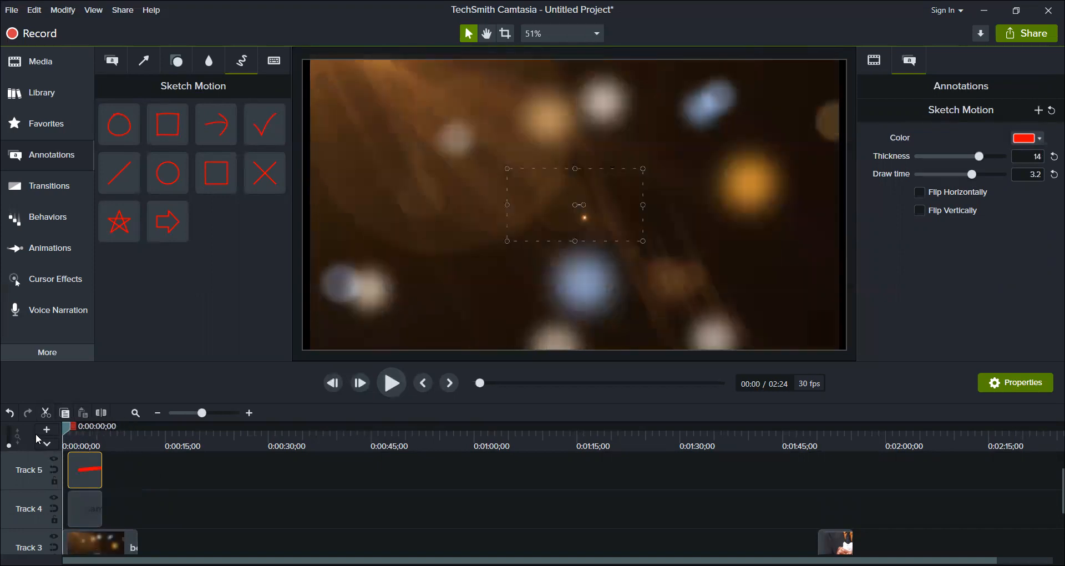
left_click(395, 388)
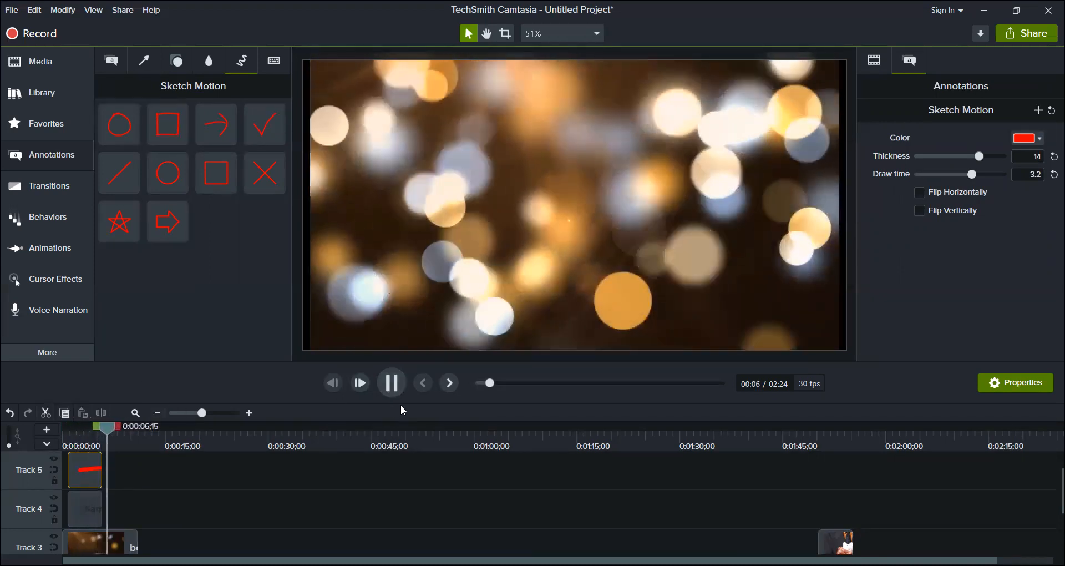
key("space")
left_click_drag(110, 424, 82, 424)
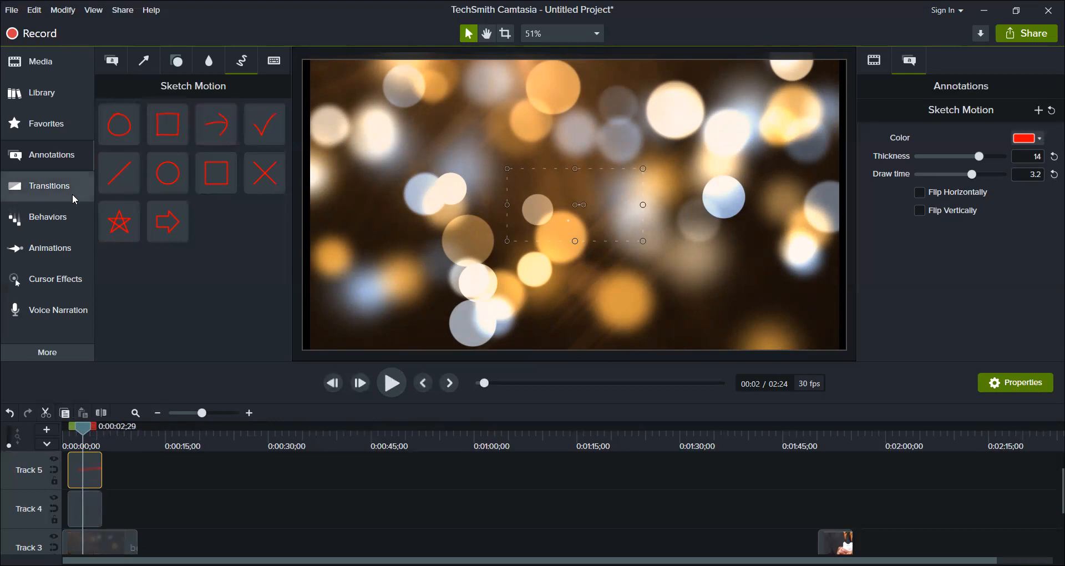
Bring up the available text behaviors and select all clips on the timeline.
left_click(52, 214)
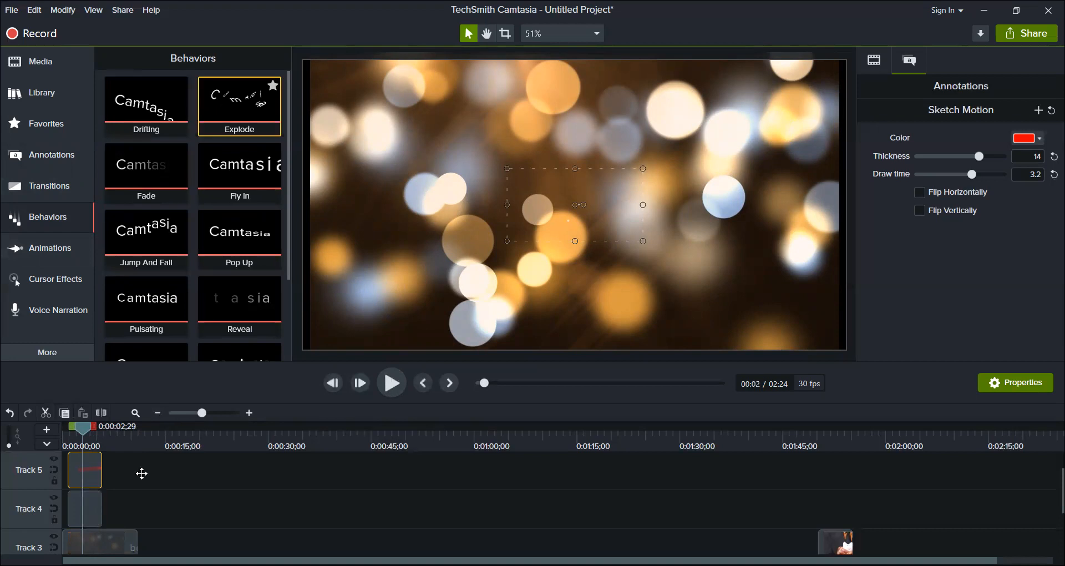
key("ctrl+a")
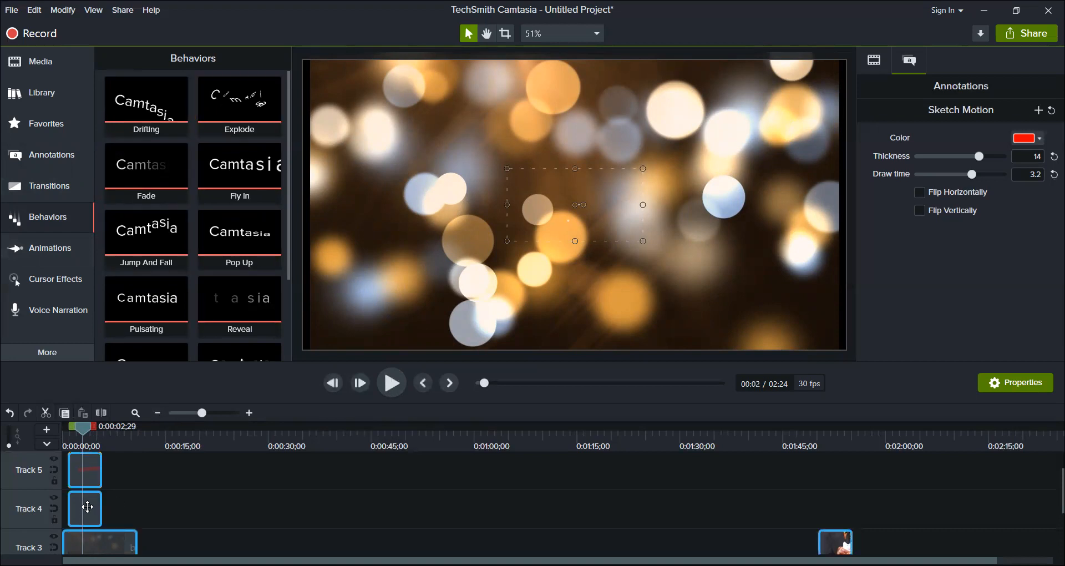